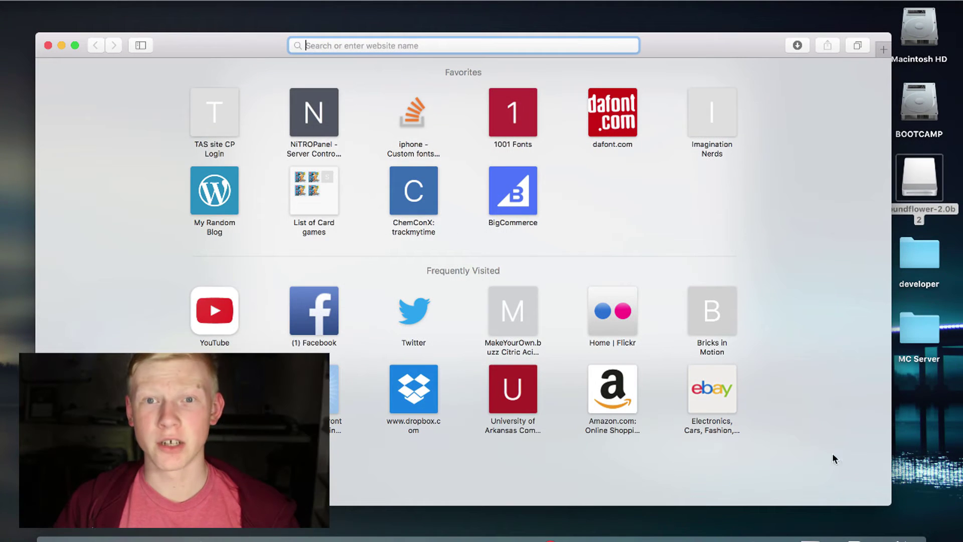
Paste the URL into Safari to load the GitHub Soundflower 2.0b2 release page
left_click(796, 470)
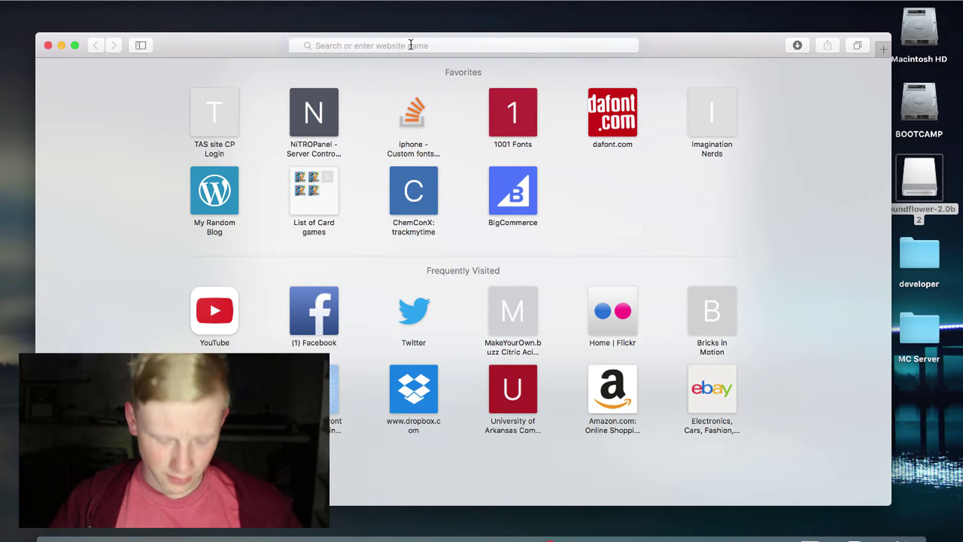
left_click(411, 45)
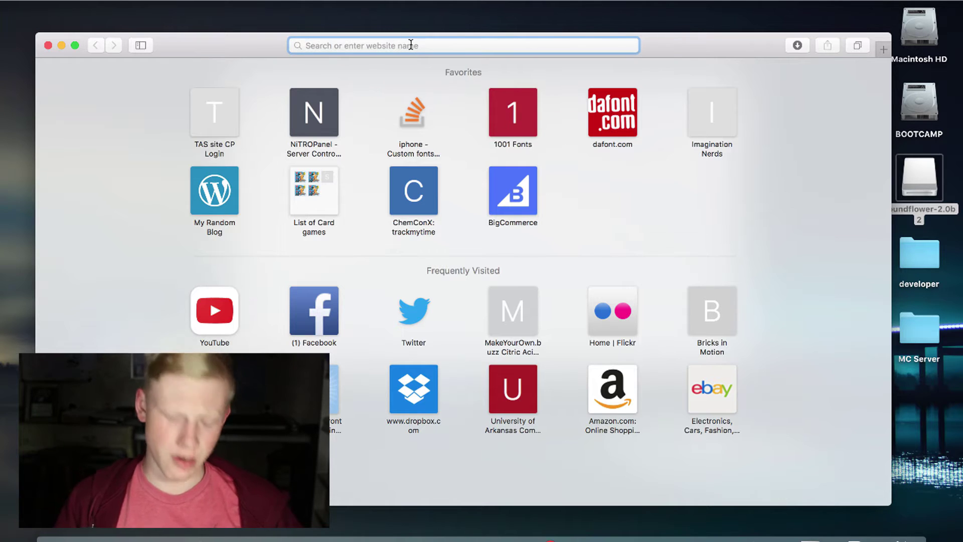
type("https://github.com/mattingalls/Soundflower/releases/tag/2.0b2")
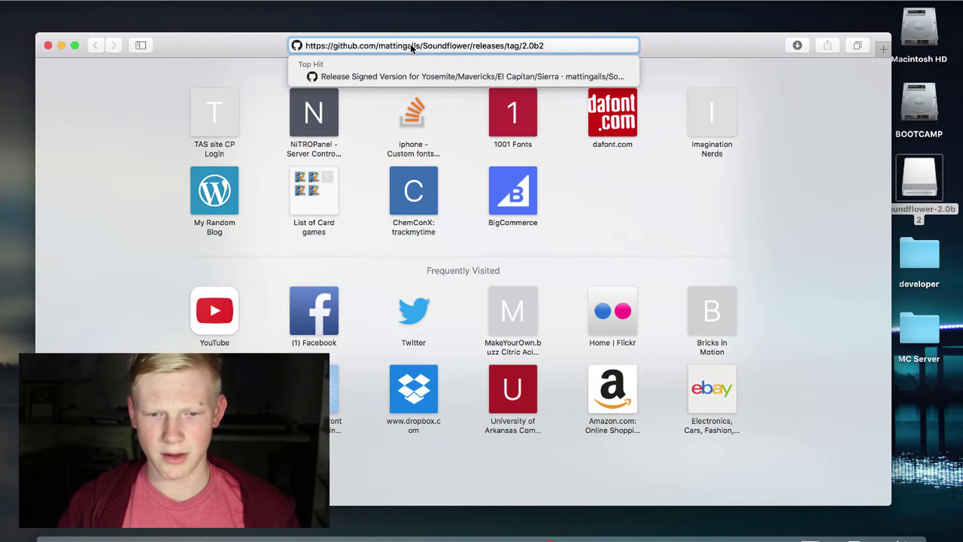
key("Return")
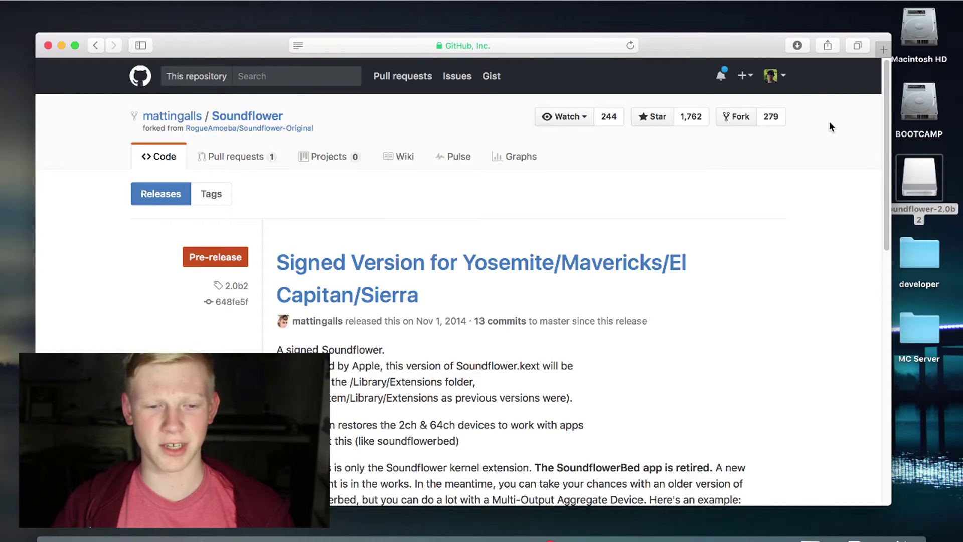
scroll(822, 190, "down", 4)
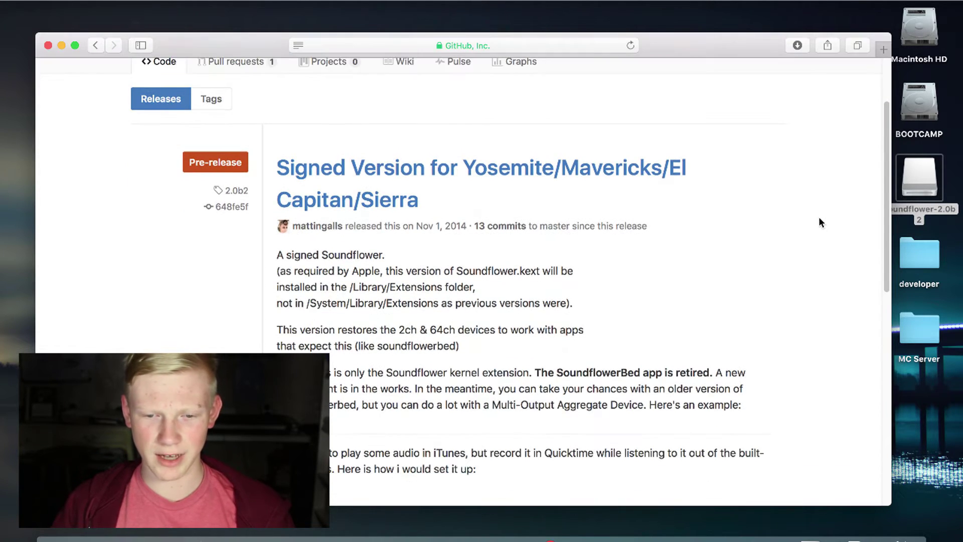
scroll(821, 222, "down", 2)
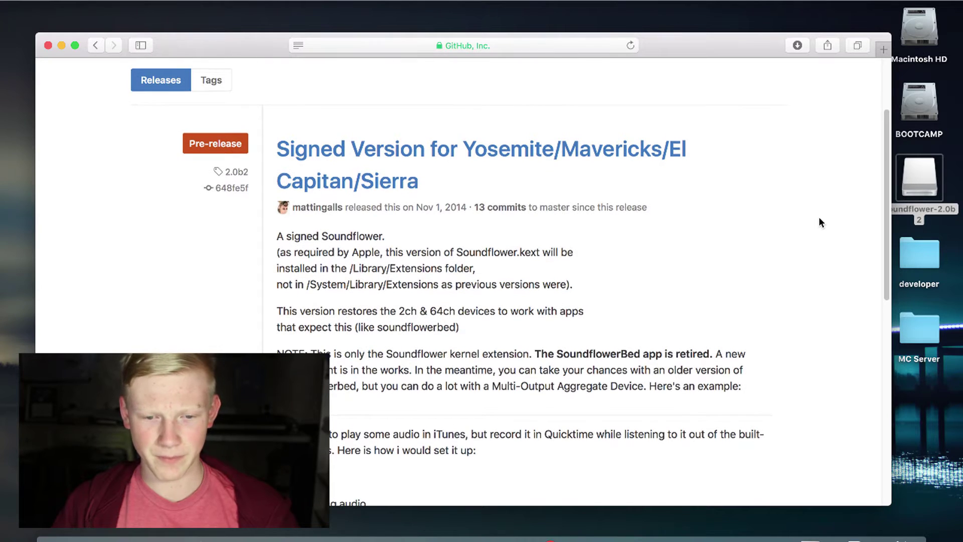
scroll(818, 222, "down", 1)
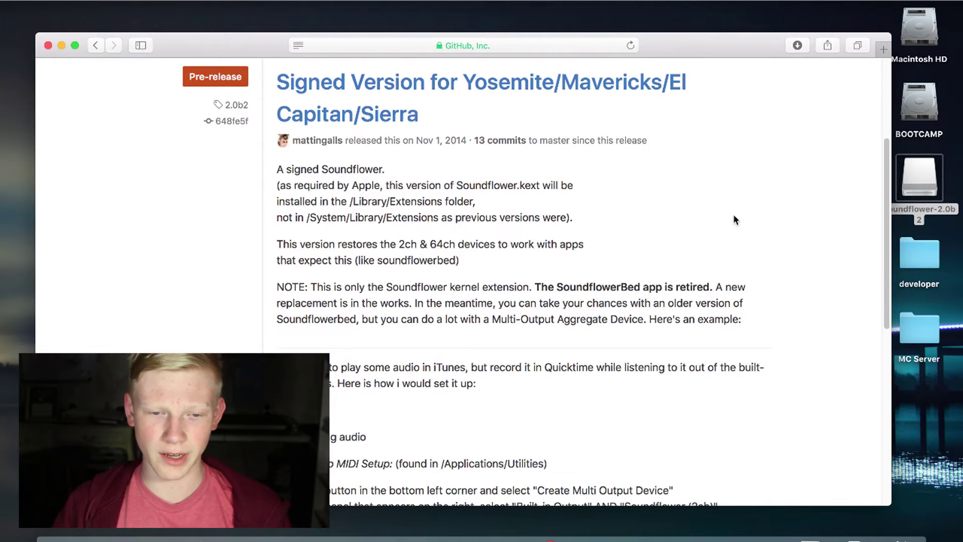
scroll(397, 160, "up", 1)
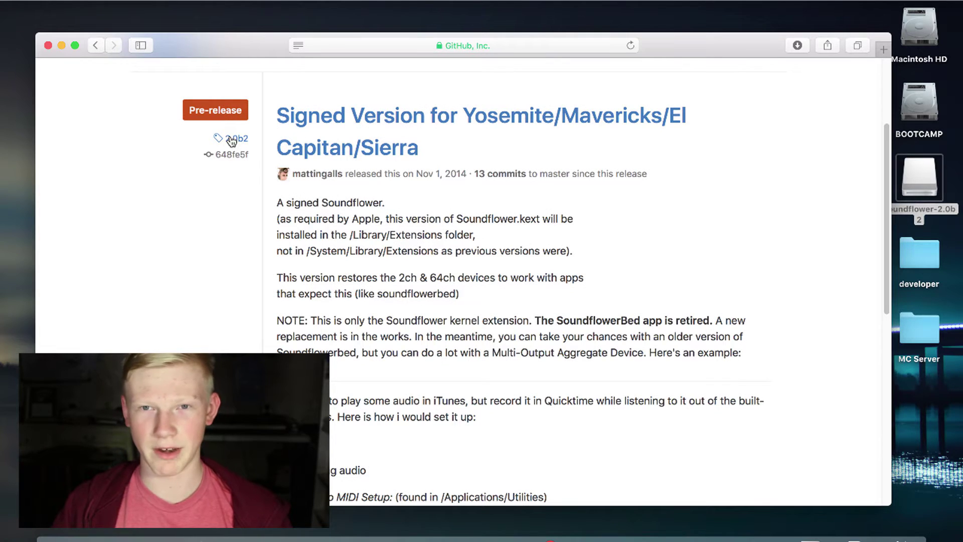
scroll(493, 202, "down", 5)
scroll(476, 234, "up", 8)
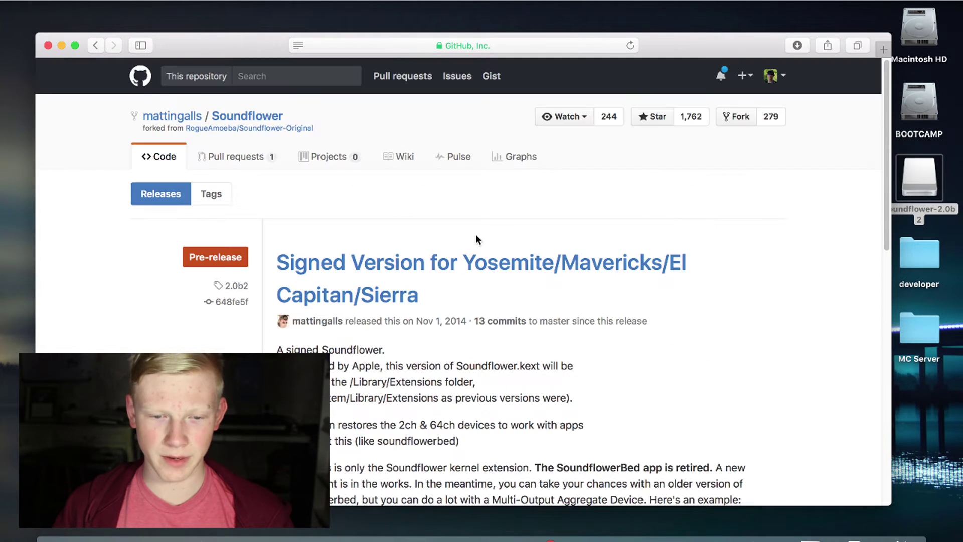
scroll(462, 270, "down", 1)
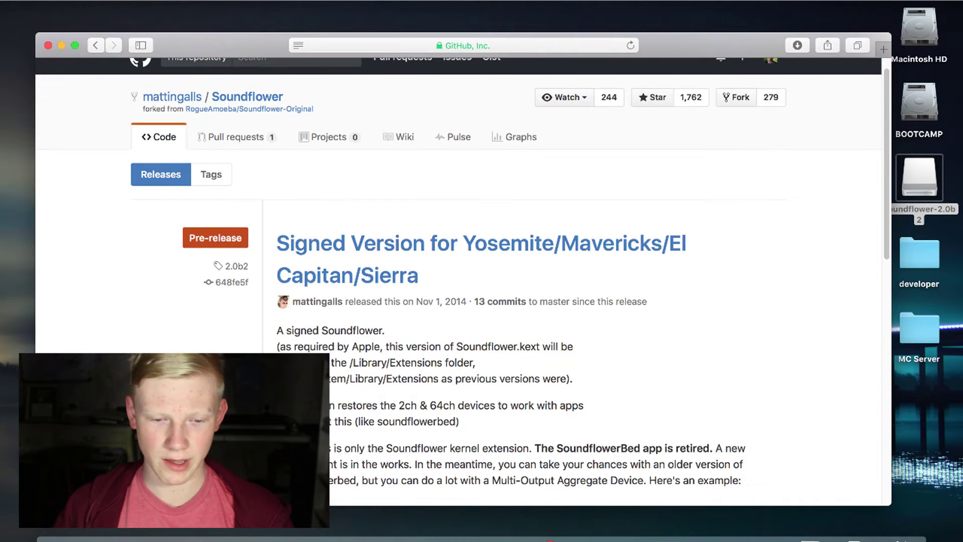
scroll(393, 372, "down", 4)
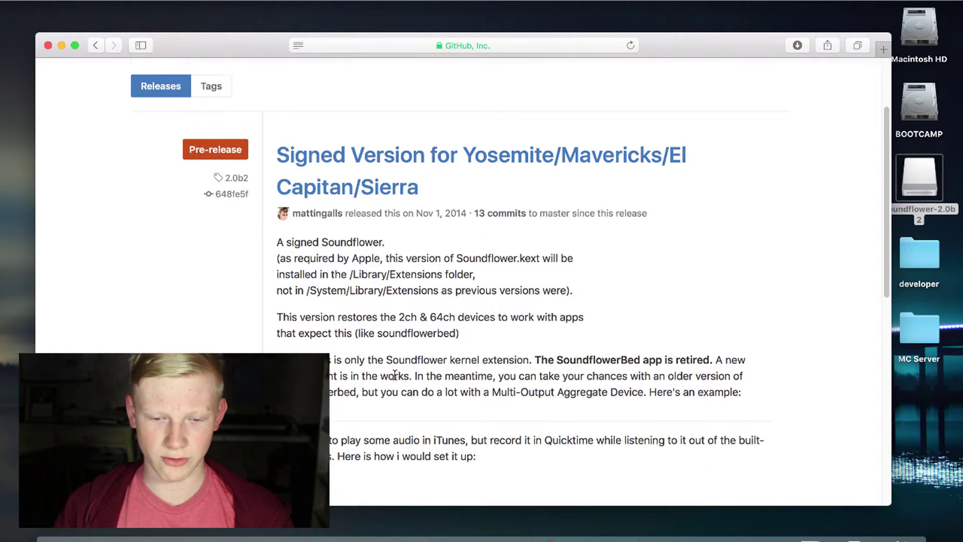
scroll(470, 378, "down", 3)
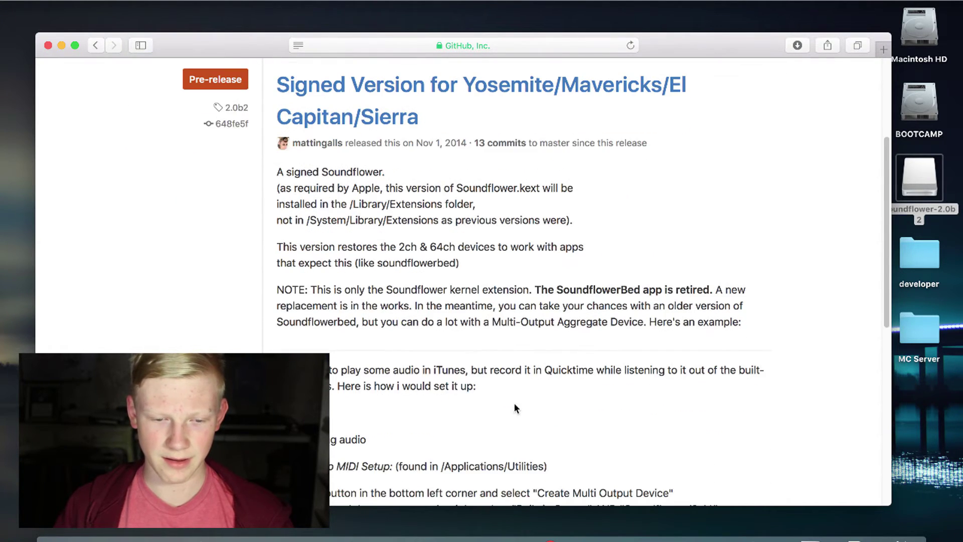
scroll(401, 382, "down", 11)
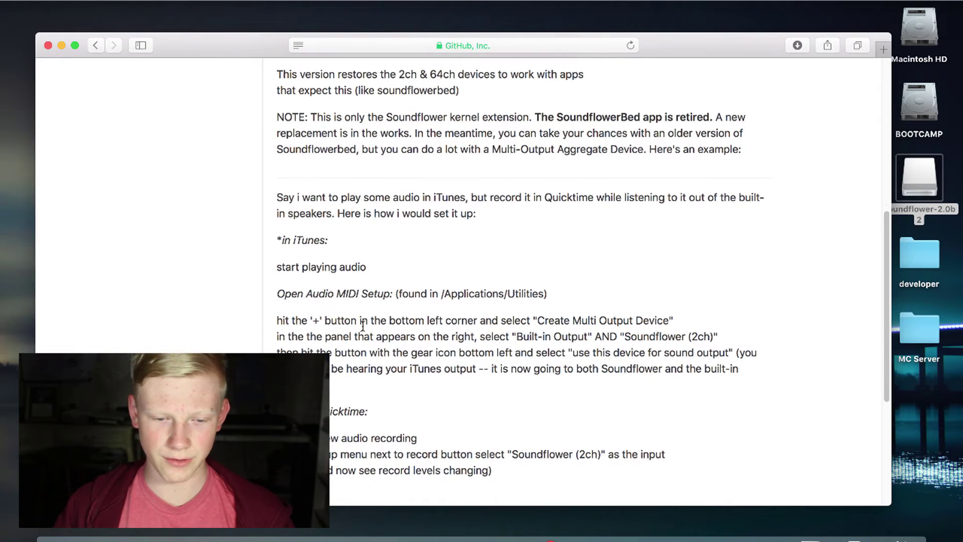
scroll(351, 347, "down", 2)
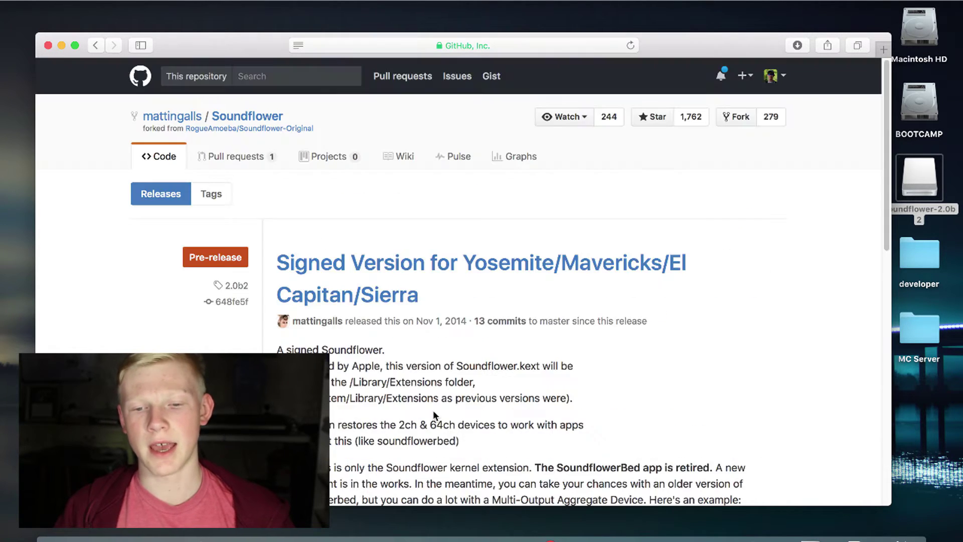
scroll(433, 410, "down", 1)
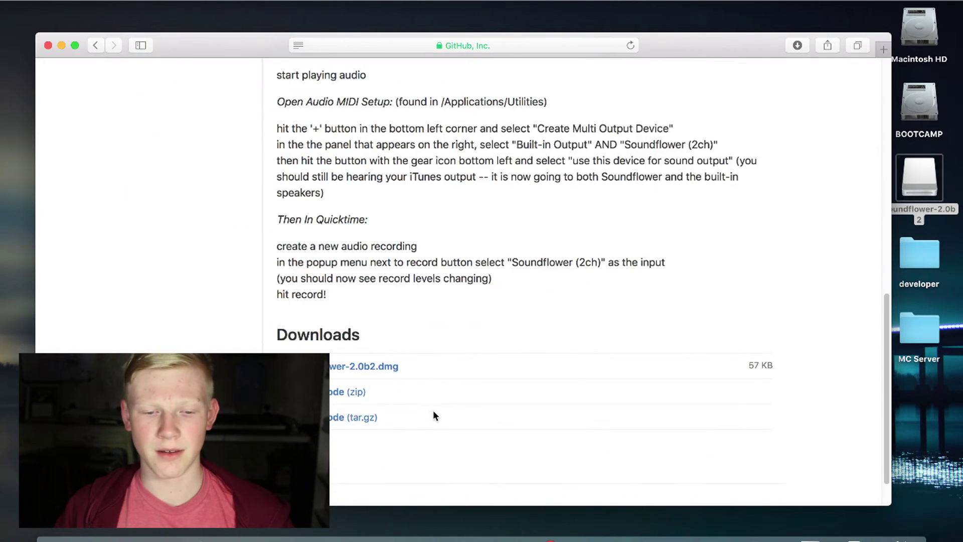
scroll(433, 415, "up", 1)
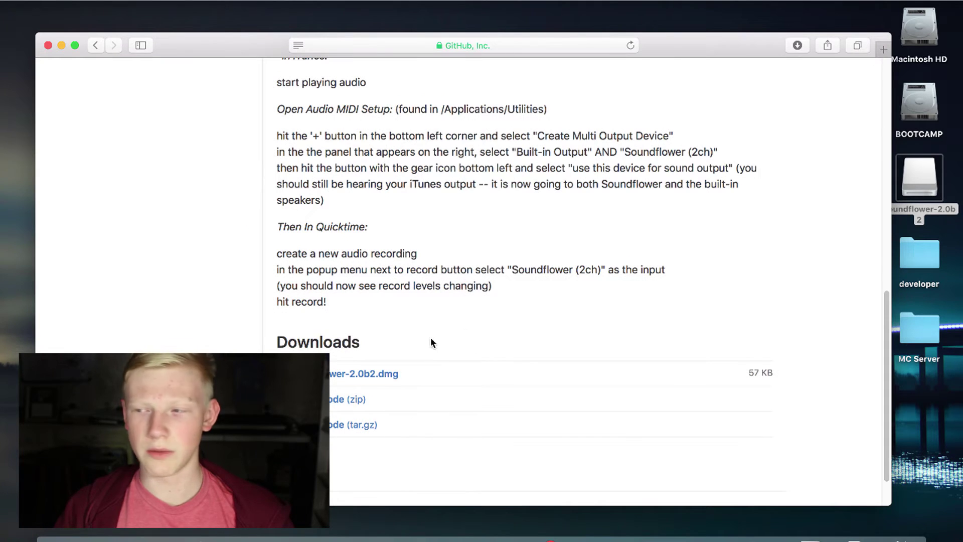
scroll(480, 329, "up", 15)
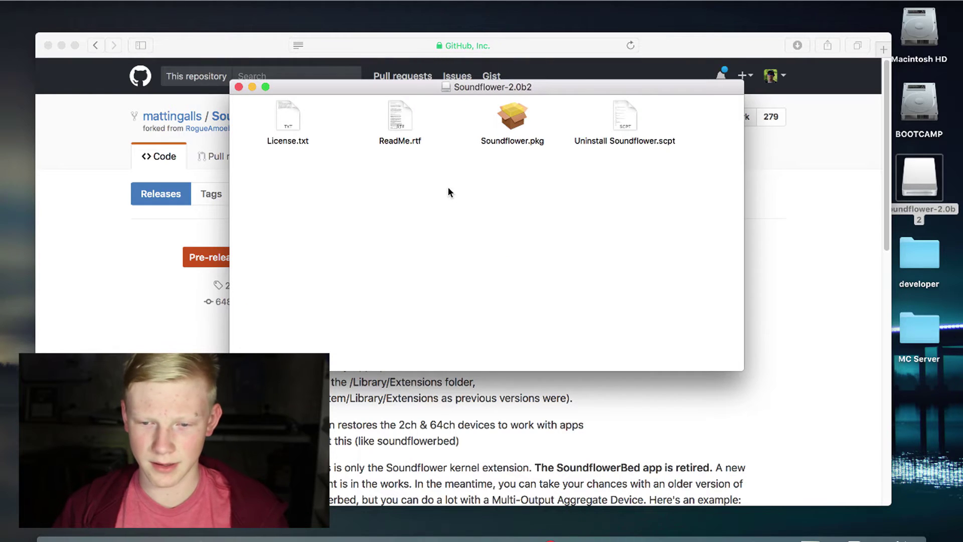
Preview License.txt and ReadMe.rtf from the Soundflower-2.0b2 disk window
left_click_drag(549, 87, 525, 101)
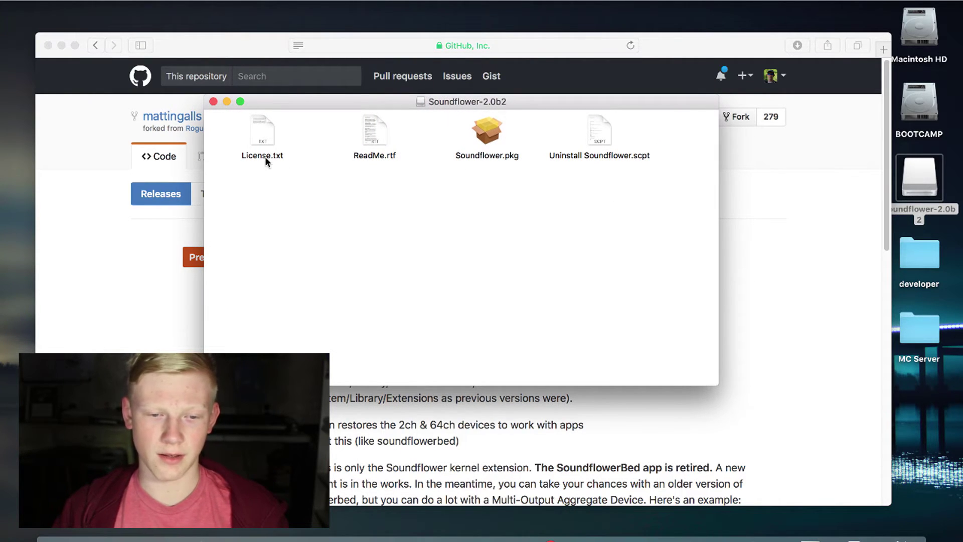
left_click(253, 133)
key("space")
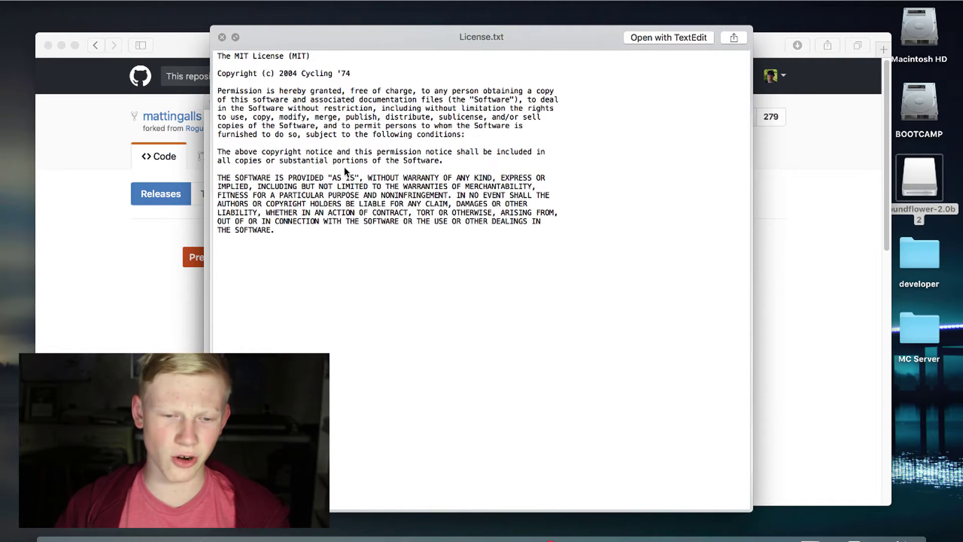
key("space")
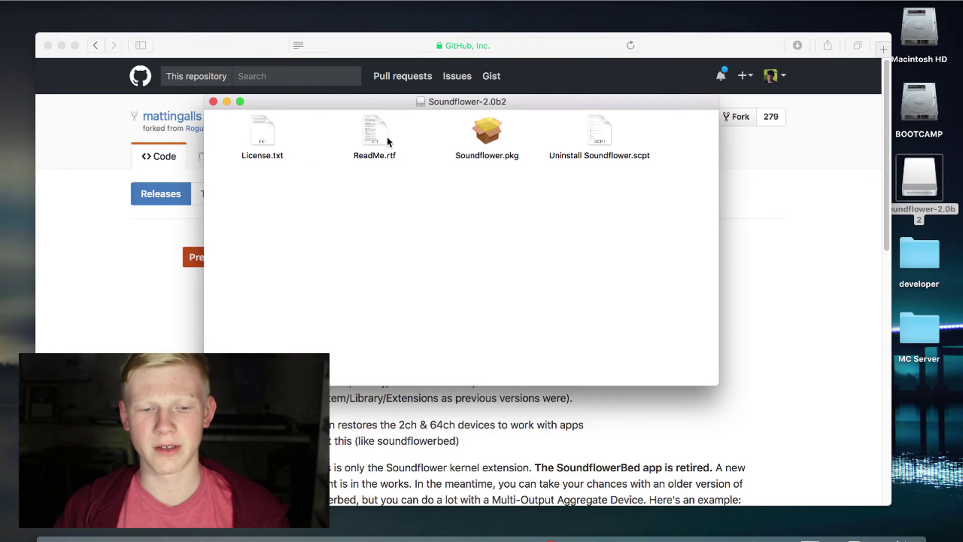
left_click(378, 135)
key("space")
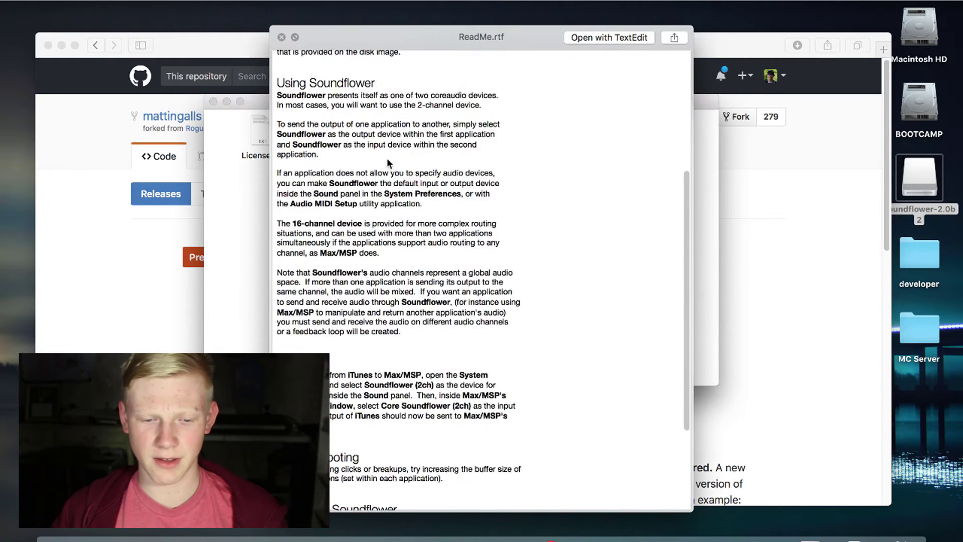
scroll(464, 191, "down", 5)
key("space")
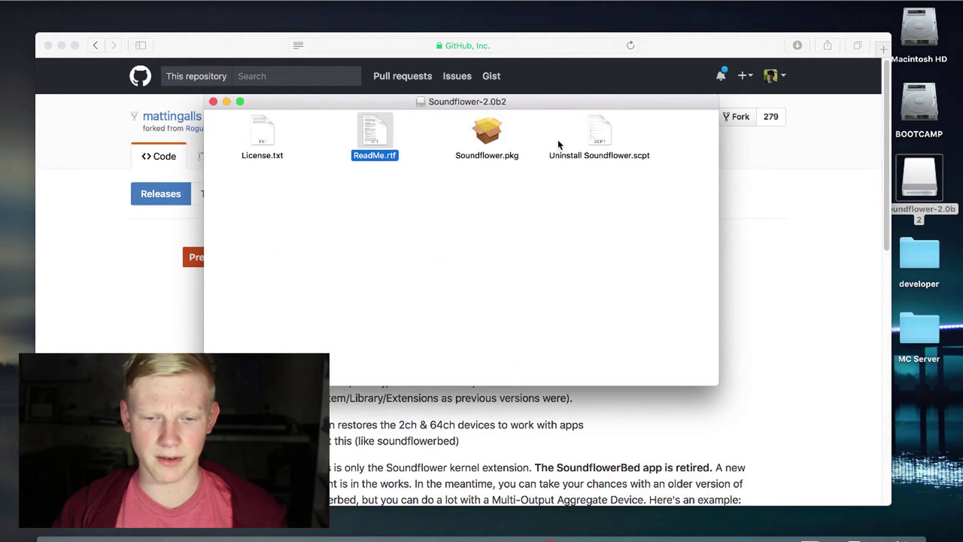
Inspect Uninstall Soundflower.scpt in preview and Script Editor, then quit Script Editor
left_click(596, 137)
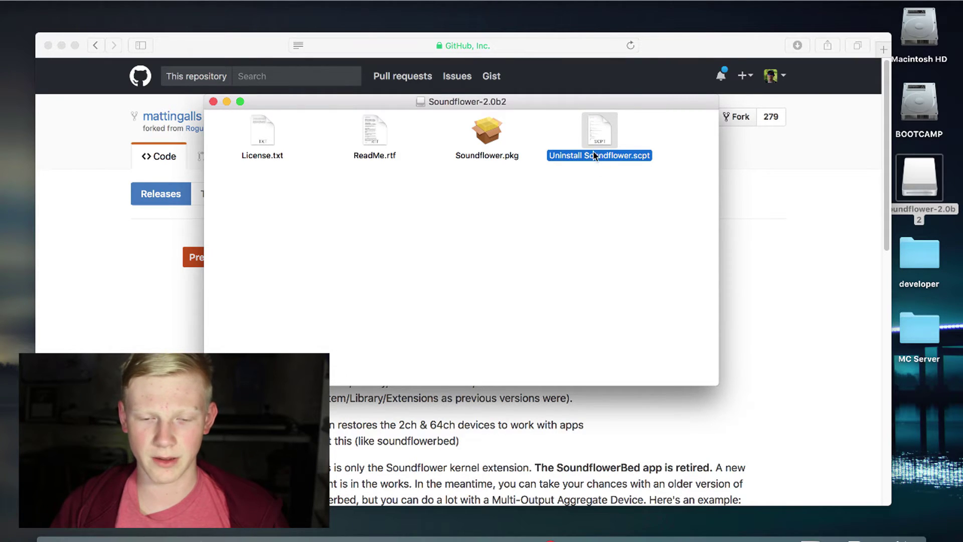
key("space")
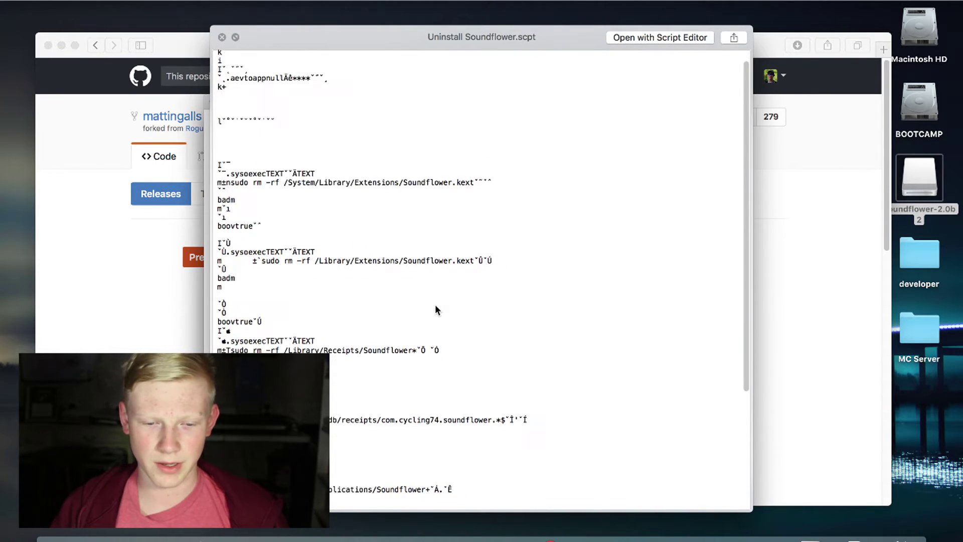
scroll(435, 306, "down", 5)
scroll(436, 306, "up", 5)
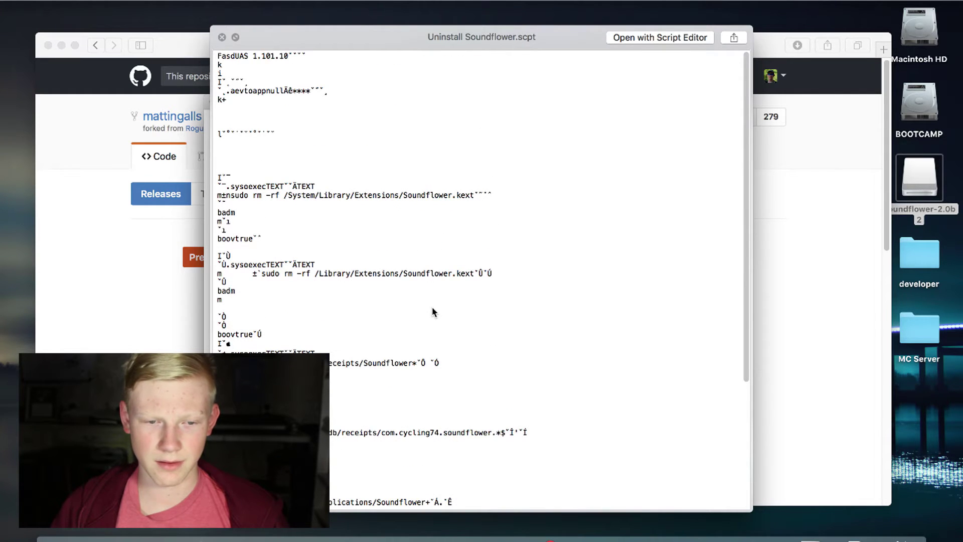
key("space")
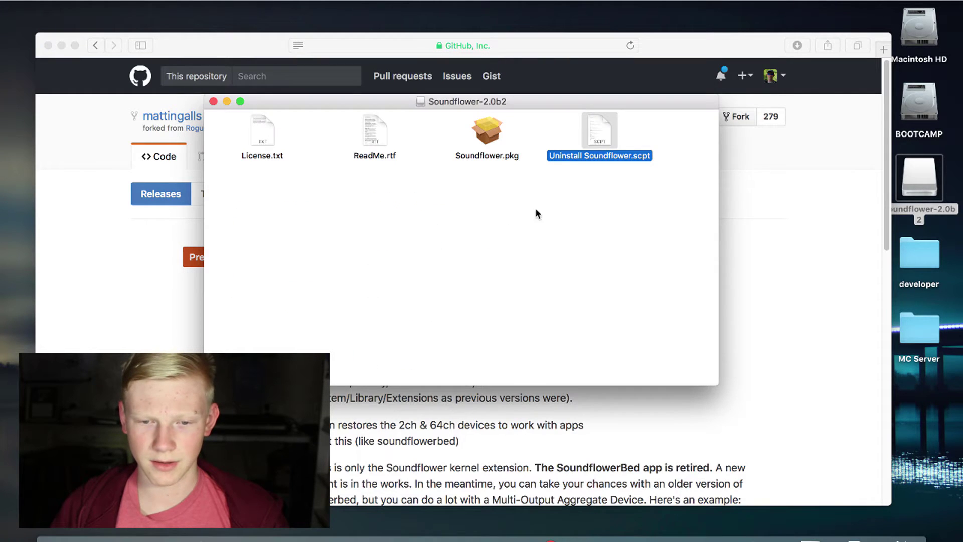
double_click(592, 126)
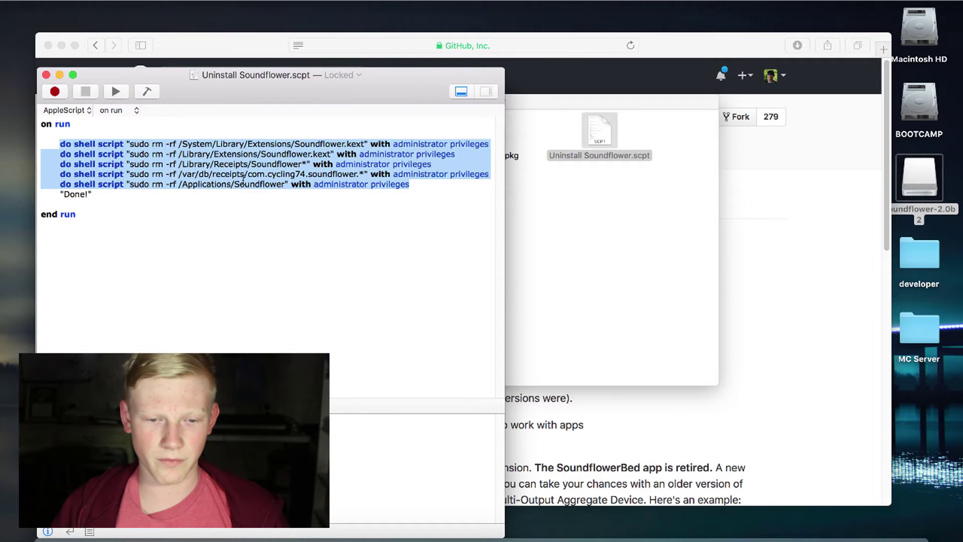
left_click(260, 184)
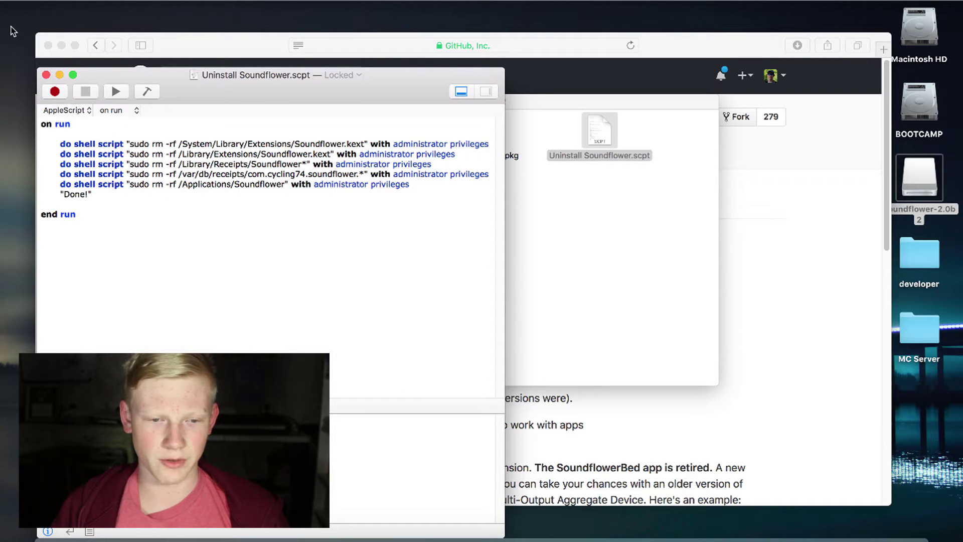
left_click(48, 1)
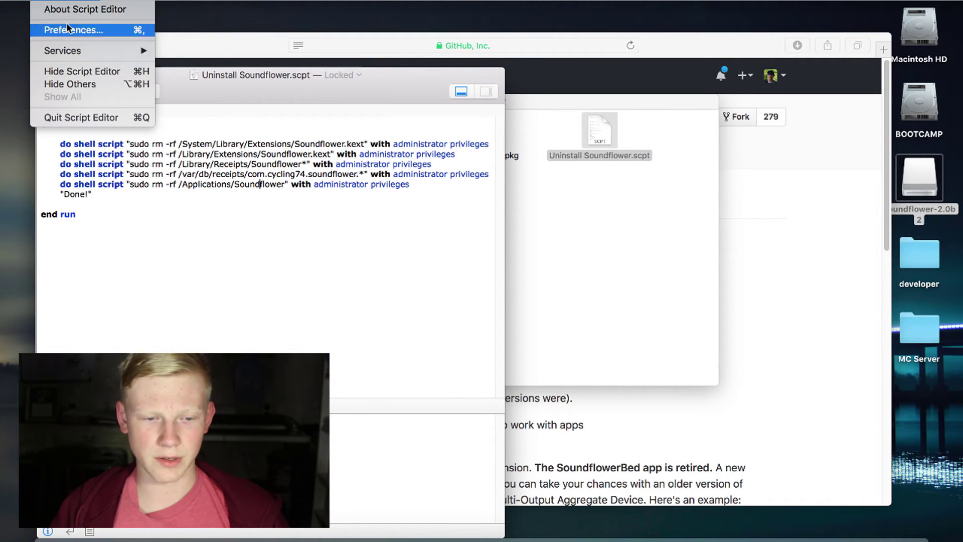
left_click(71, 117)
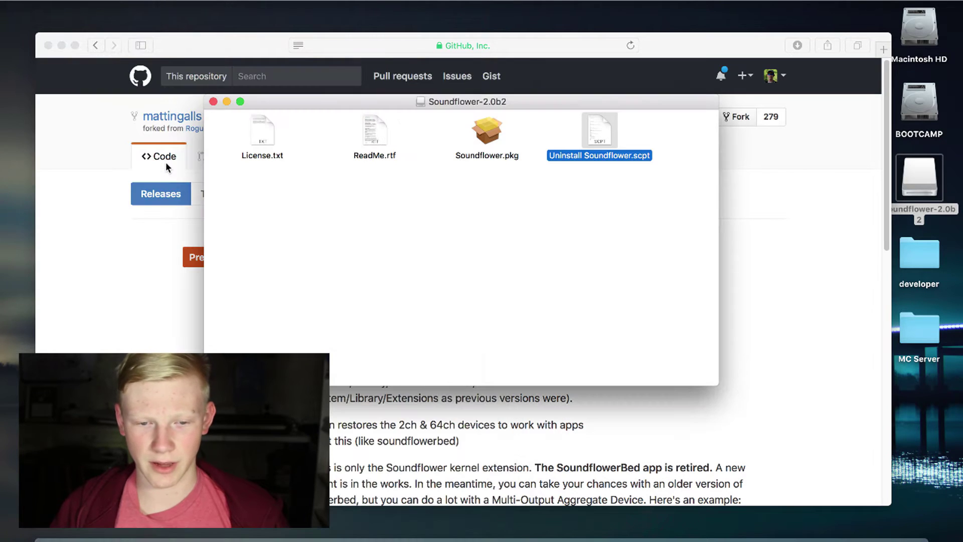
left_click(510, 197)
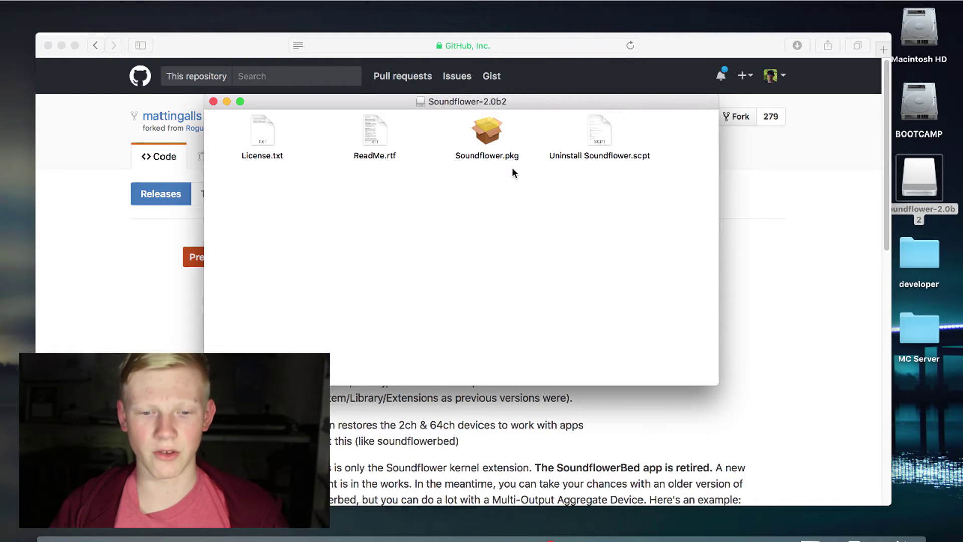
Try opening Soundflower.pkg and dismiss the unidentified-developer warning
left_click(490, 133)
double_click(491, 134)
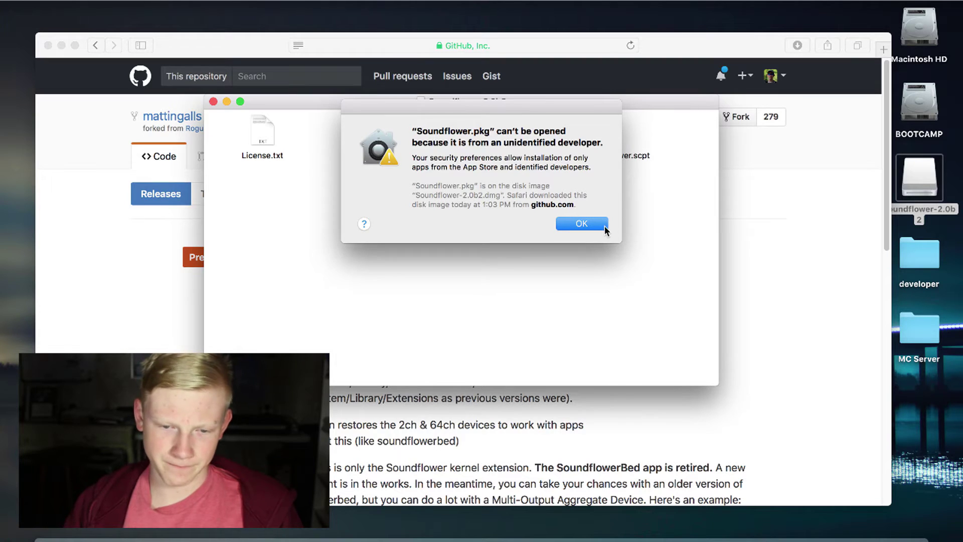
left_click(588, 225)
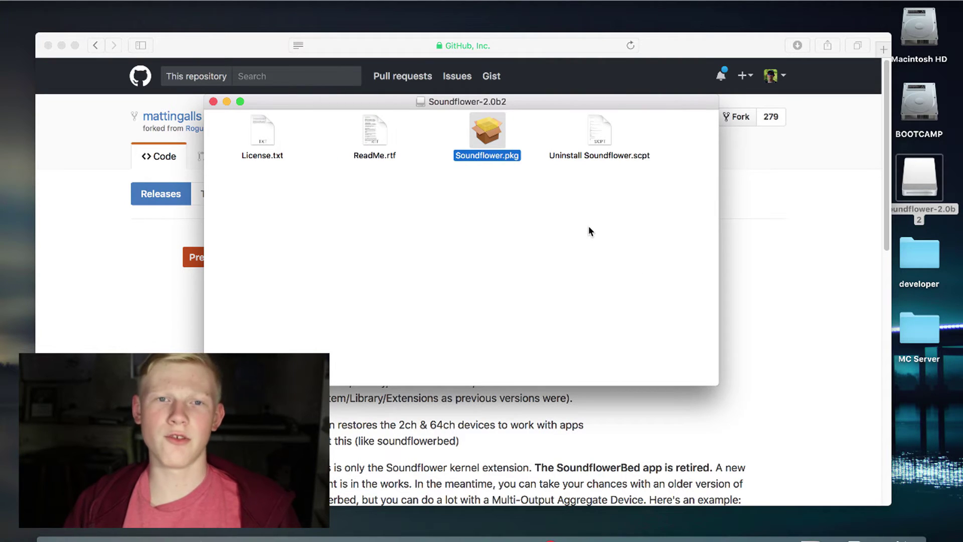
left_click(589, 226)
Open Soundflower.pkg through the context menu, run the installer, then quit and eject
right_click(489, 131)
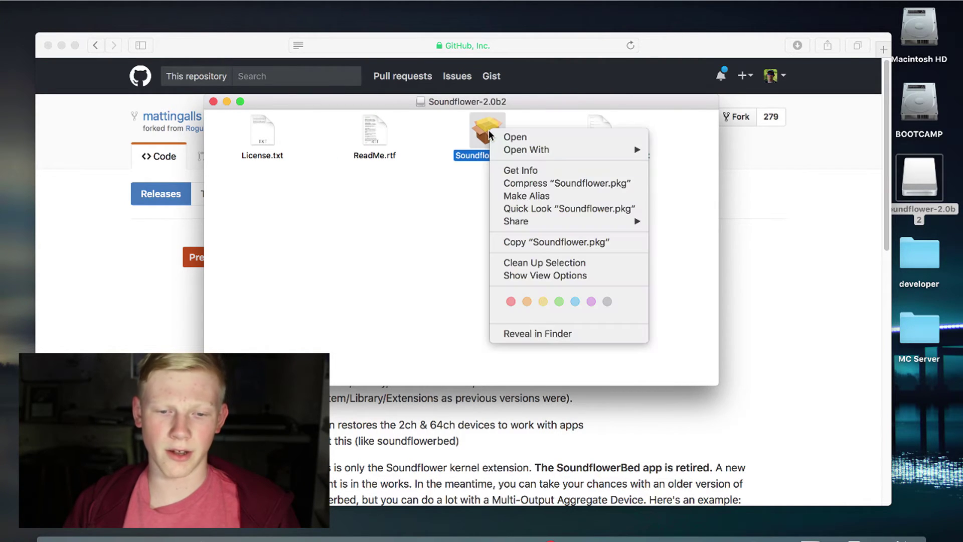
left_click(516, 136)
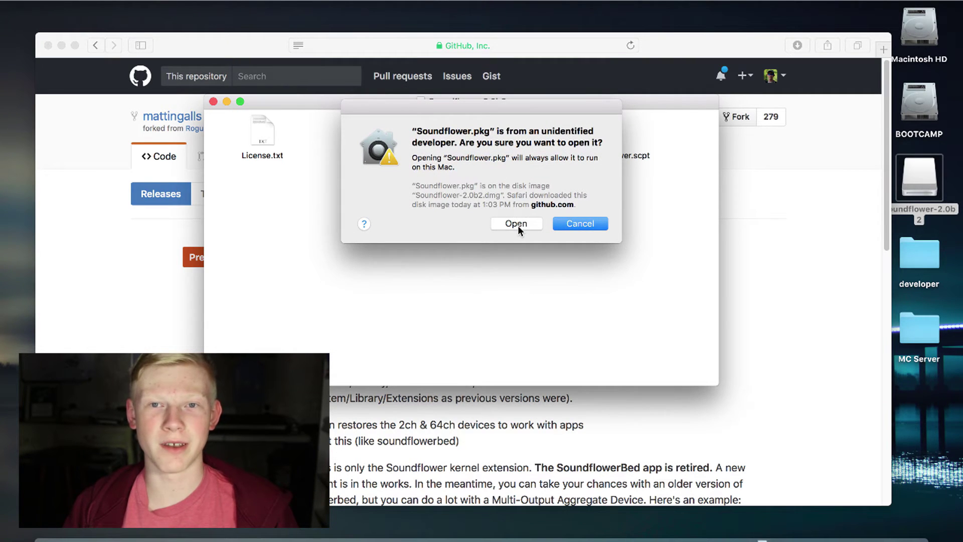
left_click(518, 225)
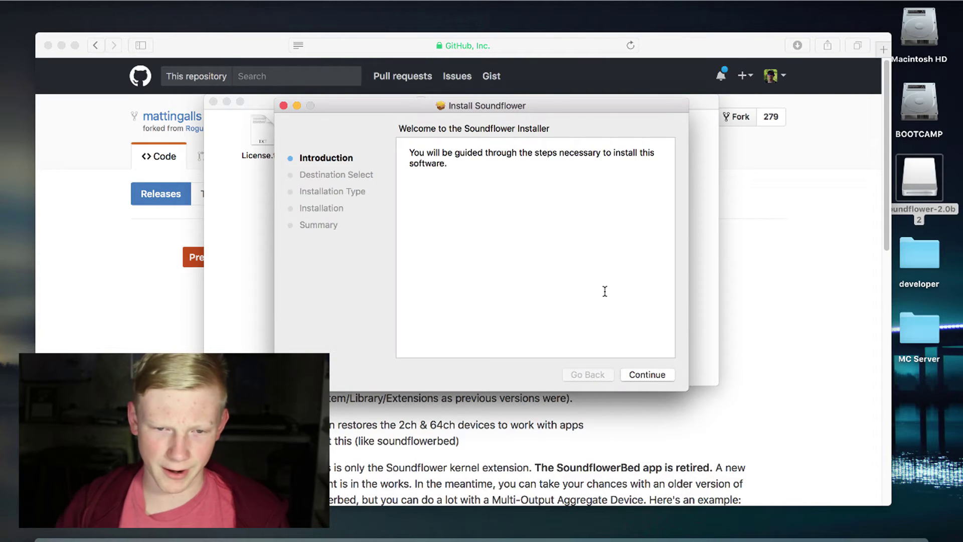
key("super+q")
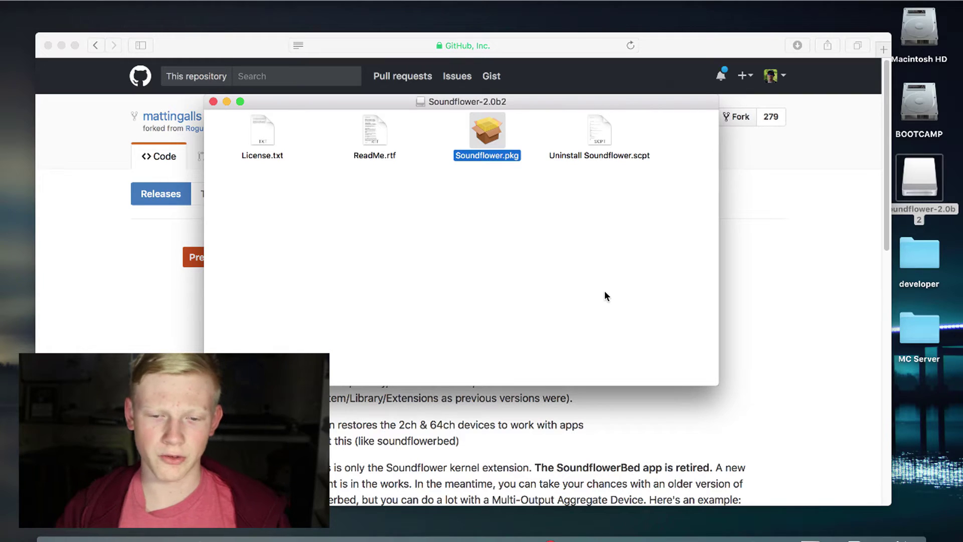
key("super+e")
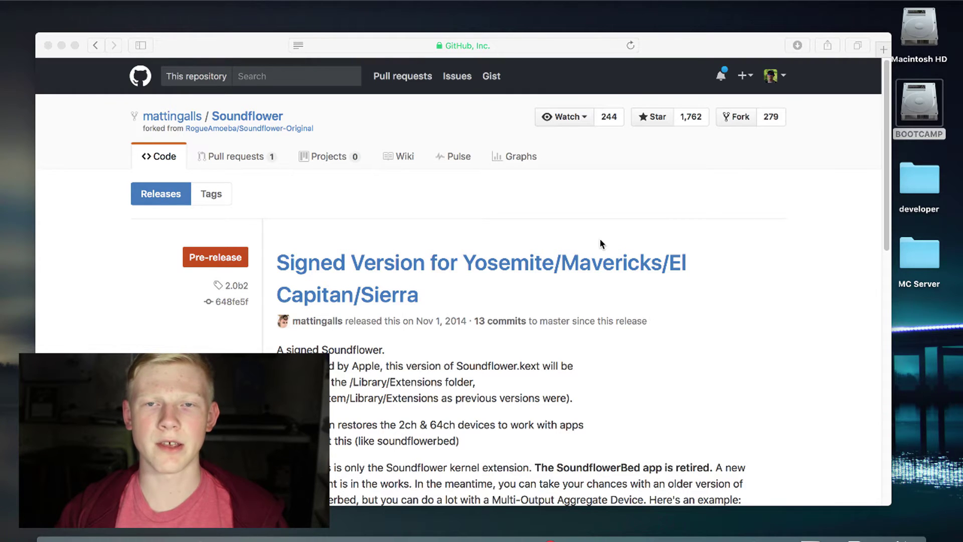
Launch Audio MIDI Setup via Spotlight ('aud') to confirm Soundflower (2ch) and (64ch) appear
key("super+space")
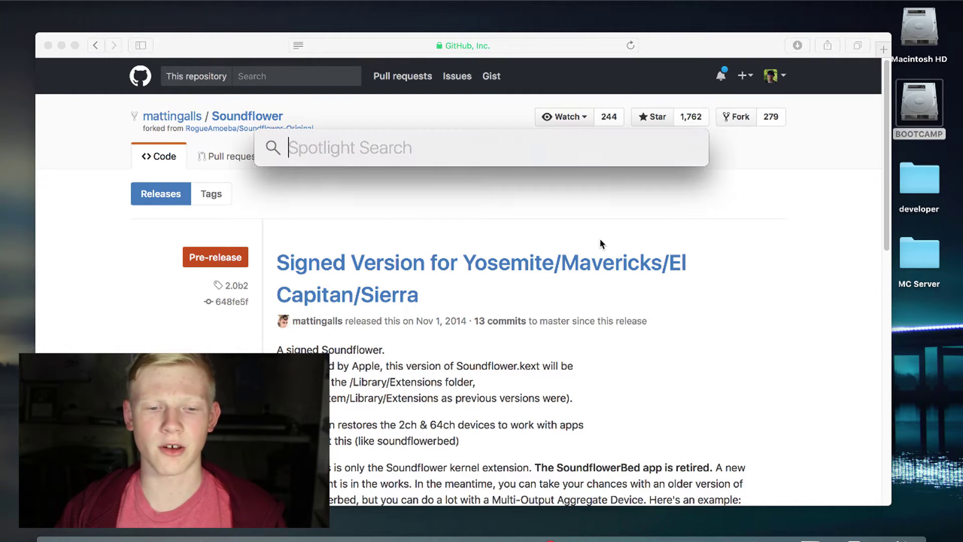
type("audi")
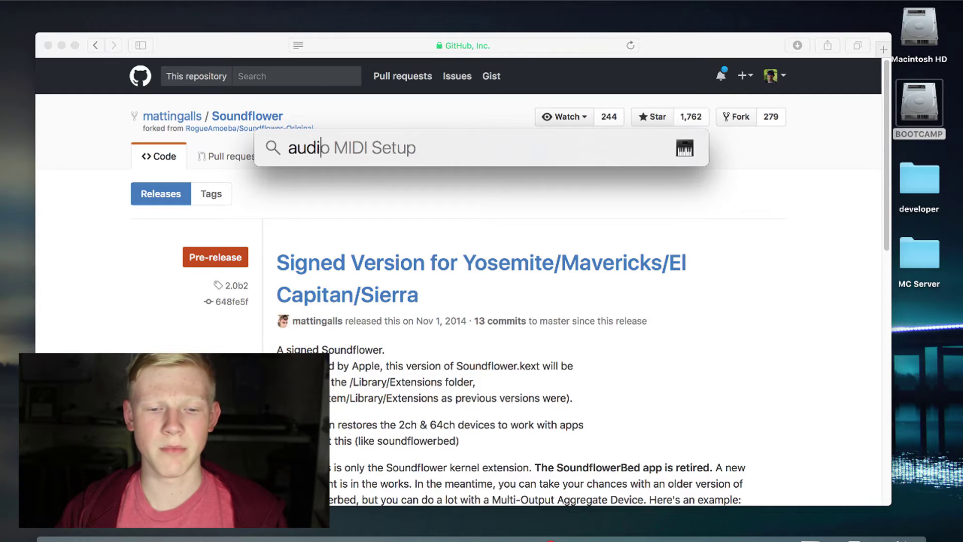
key("Return")
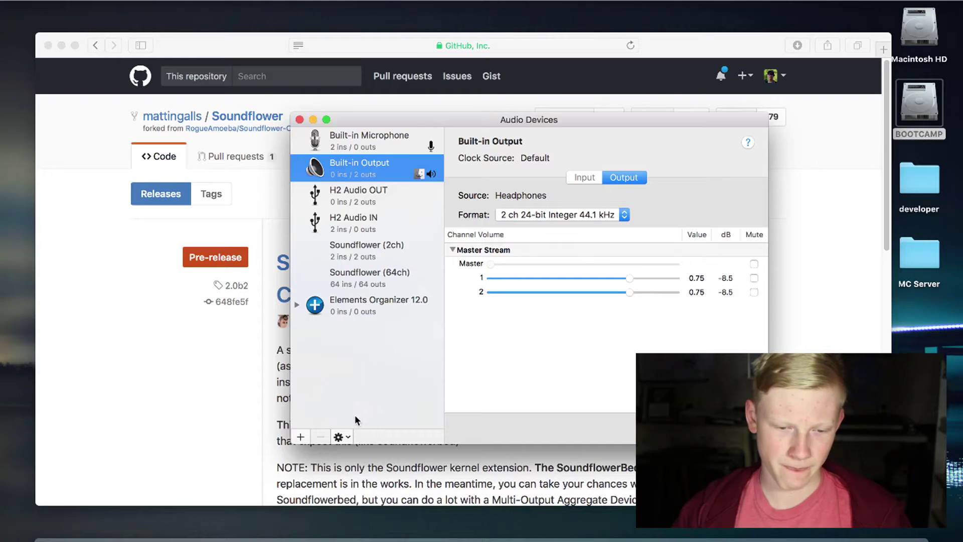
left_click(300, 437)
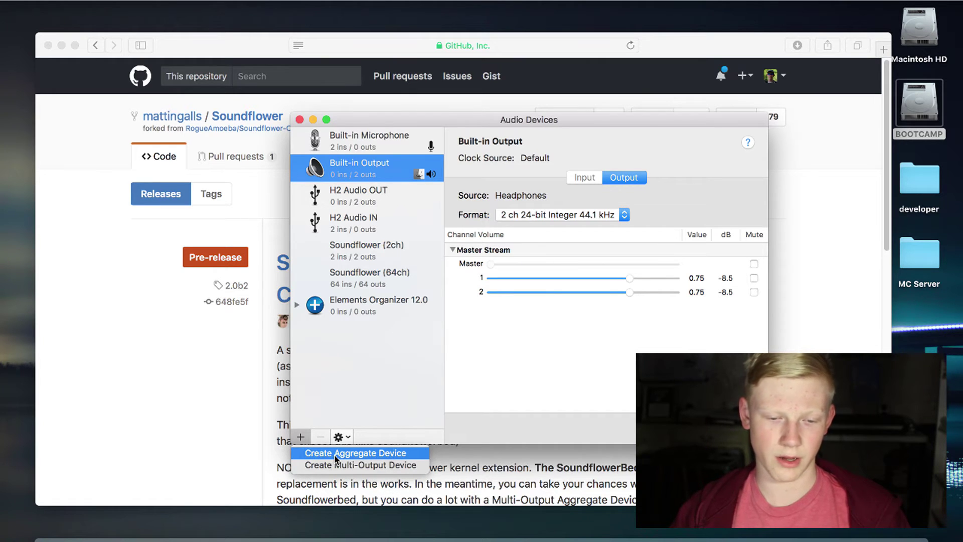
Add a Multi-Output Device and tick Soundflower (2ch) alongside Built-in Output
left_click(345, 465)
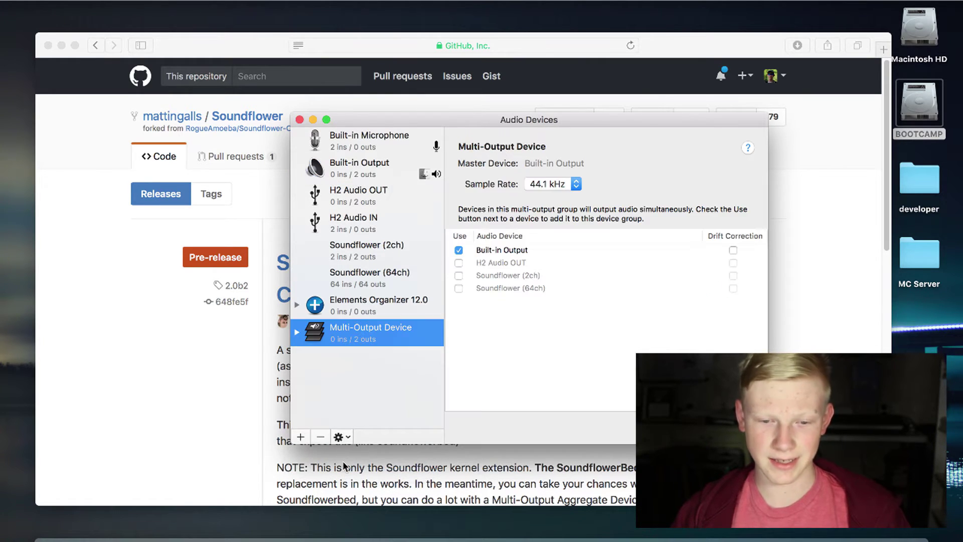
left_click(497, 254)
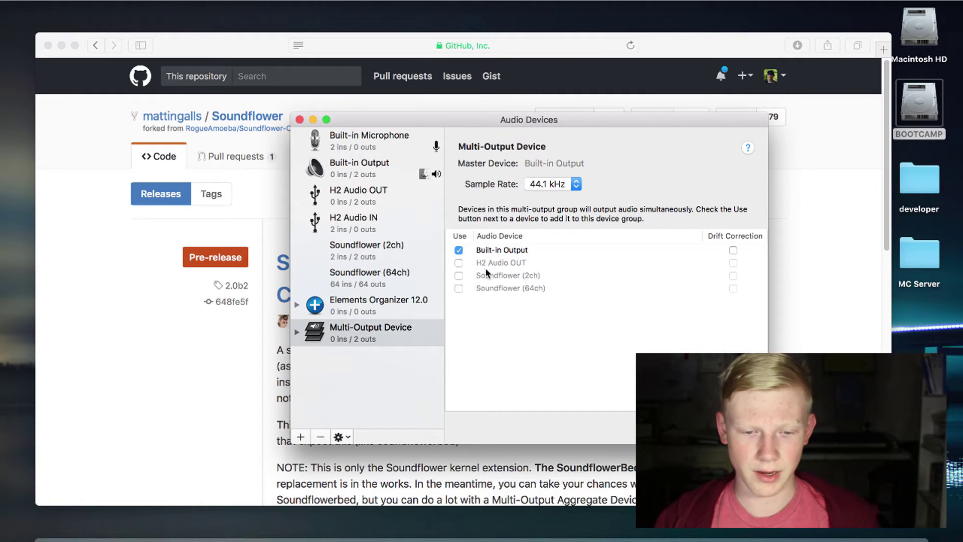
left_click(458, 275)
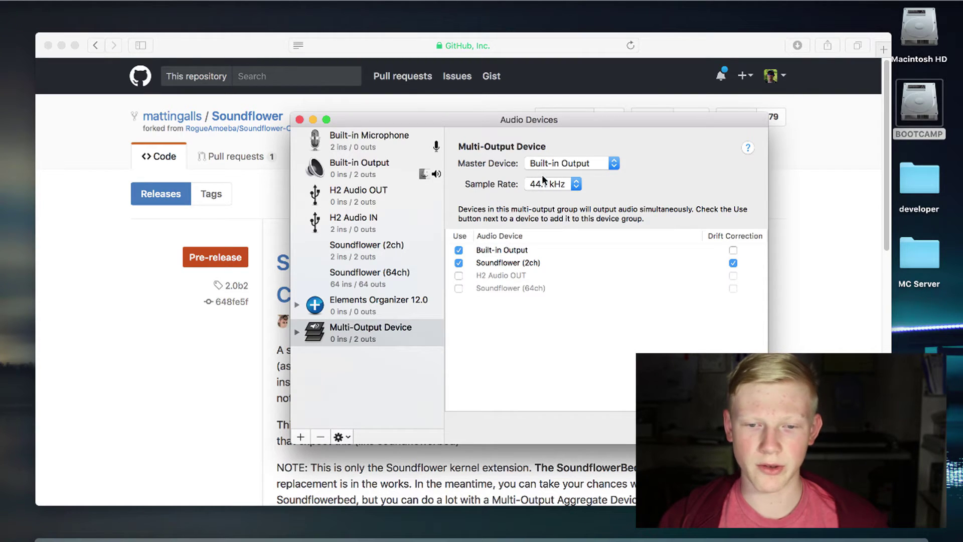
right_click(402, 333)
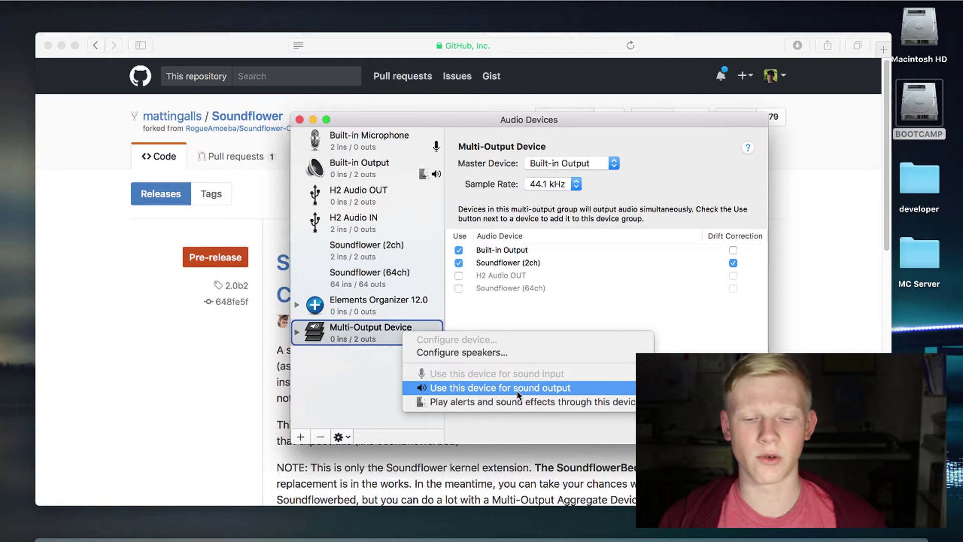
Rename the Multi-Output Device to 'Soundflower' and verify it in the menu-bar output list
key("Escape")
double_click(370, 327)
type("S")
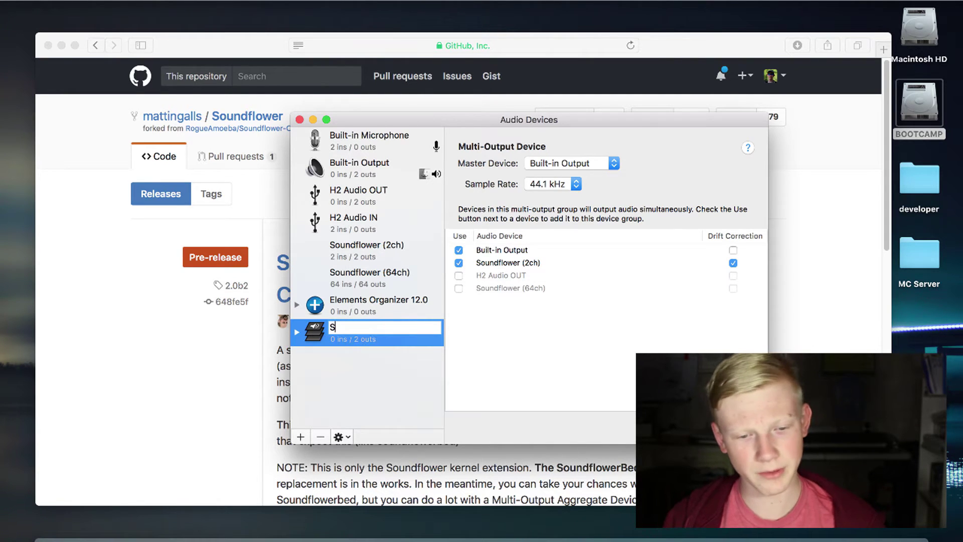
type("oundflower")
key("Return")
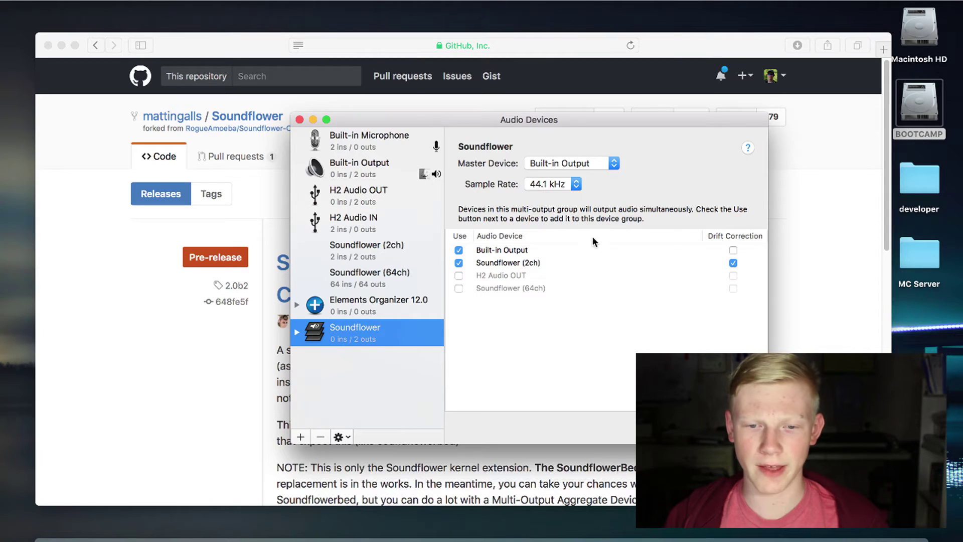
left_click(667, 2)
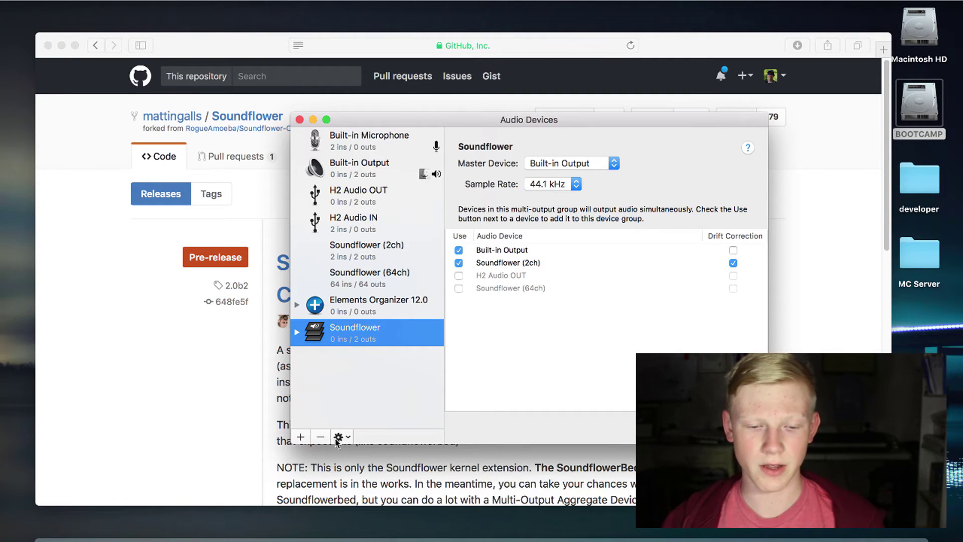
Create an Aggregate Device from Soundflower (2ch) and H2 Audio IN, giving 4 inputs
left_click(301, 437)
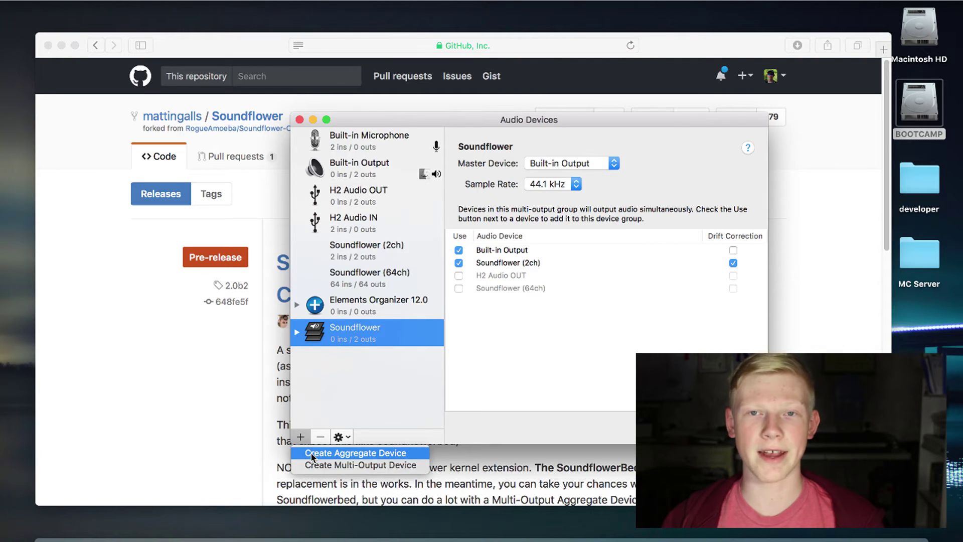
left_click(311, 454)
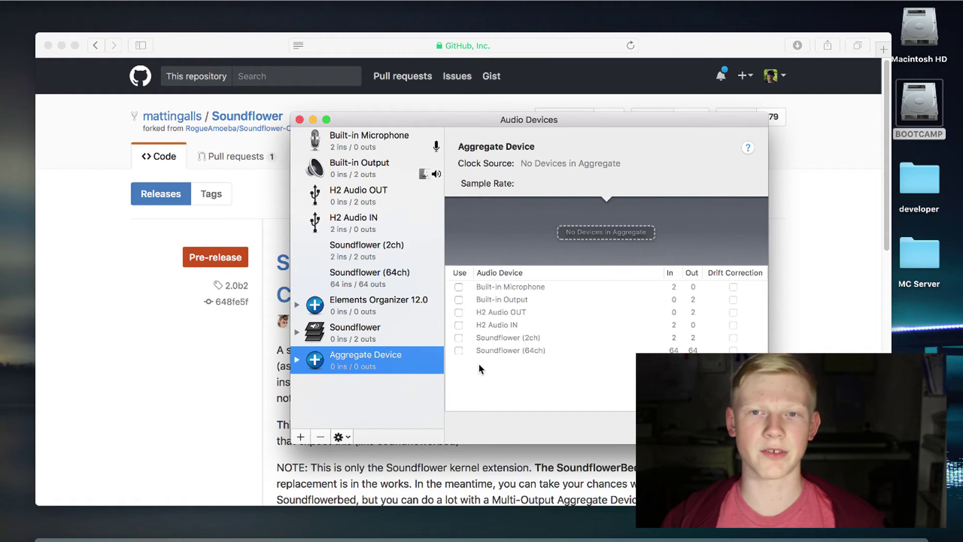
left_click(458, 338)
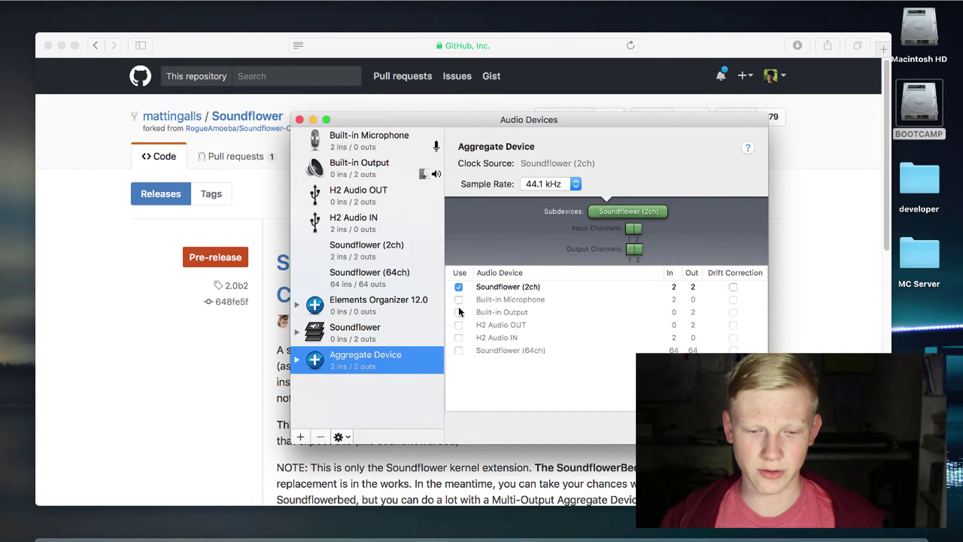
left_click(459, 338)
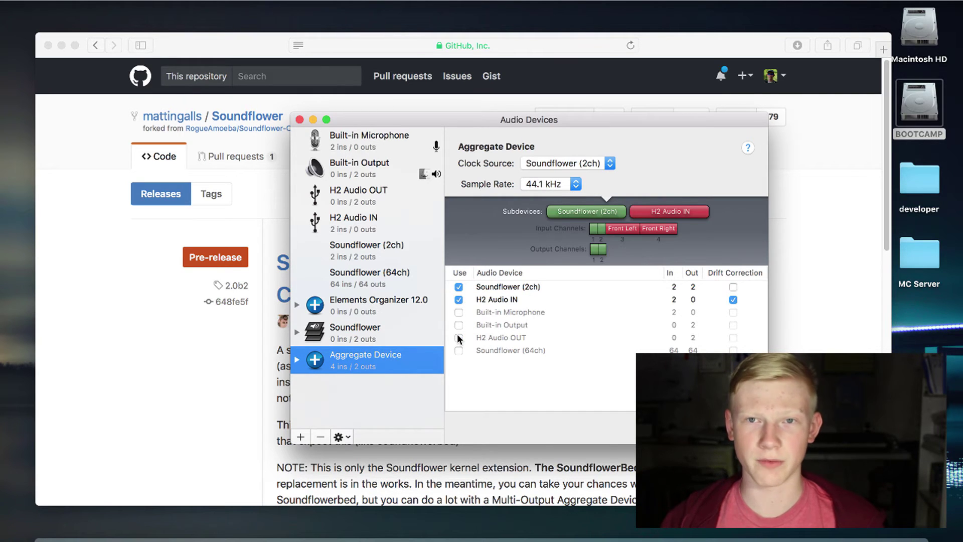
left_click_drag(546, 117, 532, 88)
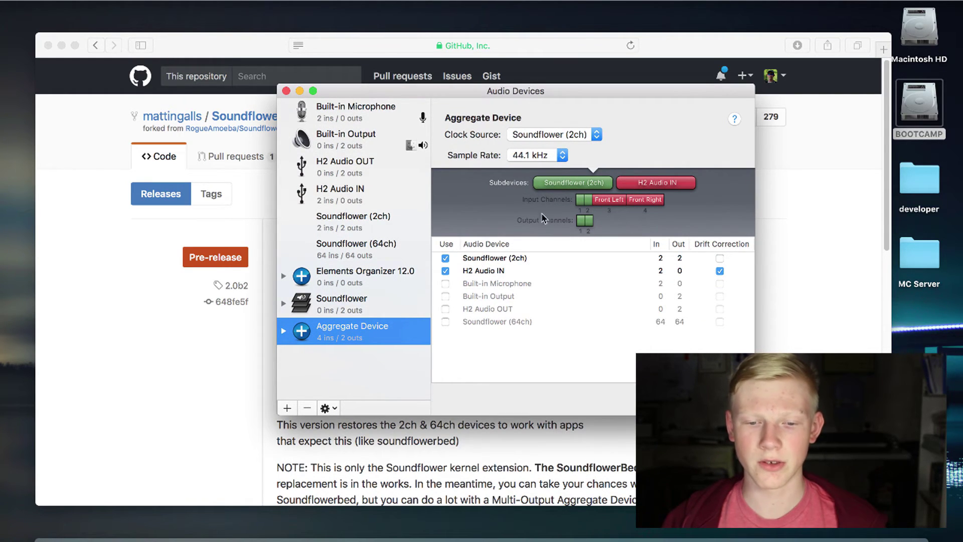
key("super+space")
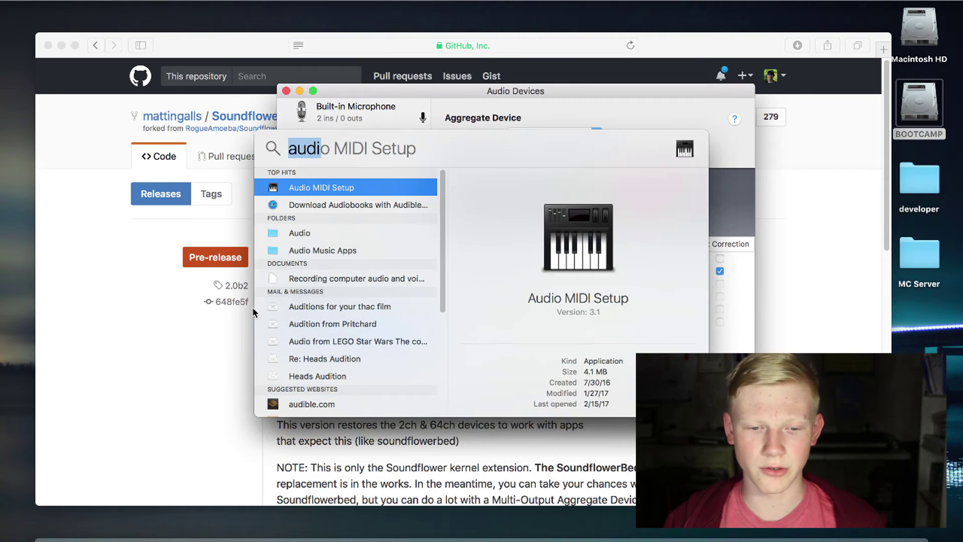
Launch QuickTime Player ('qu') and start a new audio recording with Aggregate Device as input
type("qu")
key("Return")
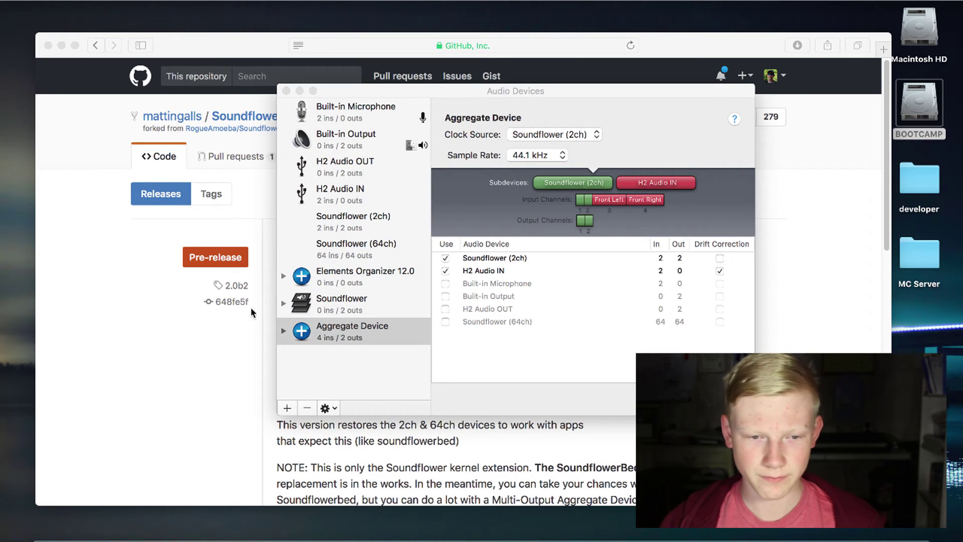
left_click(144, 3)
left_click(214, 70)
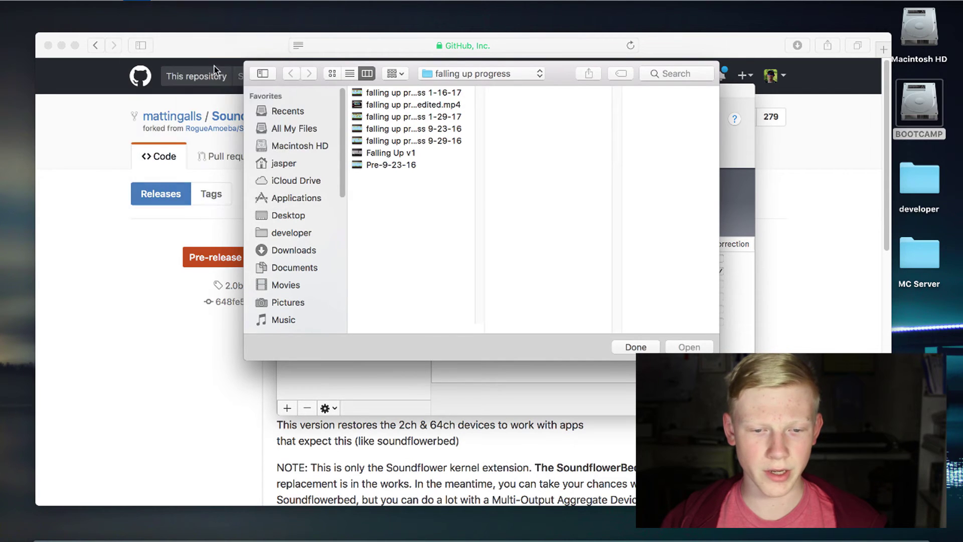
left_click_drag(212, 124, 531, 228)
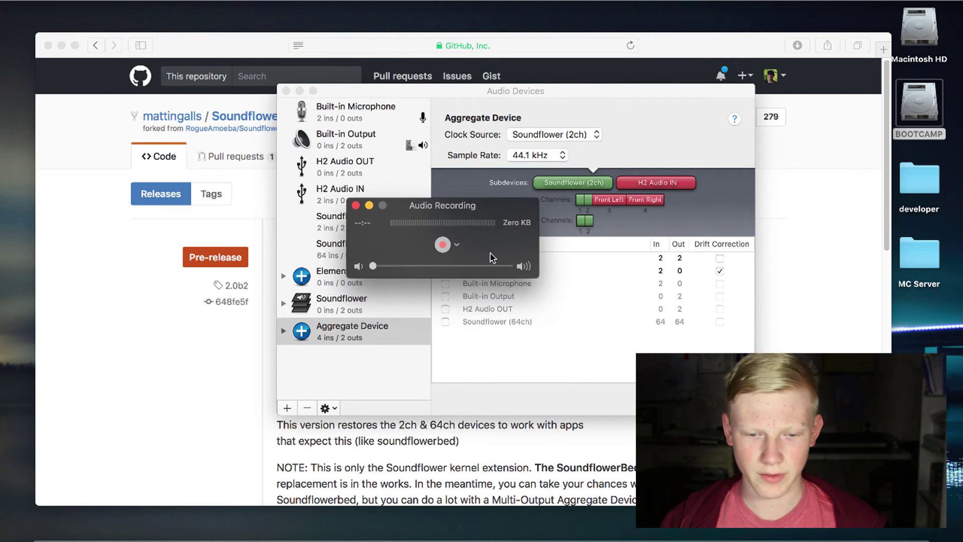
left_click(456, 244)
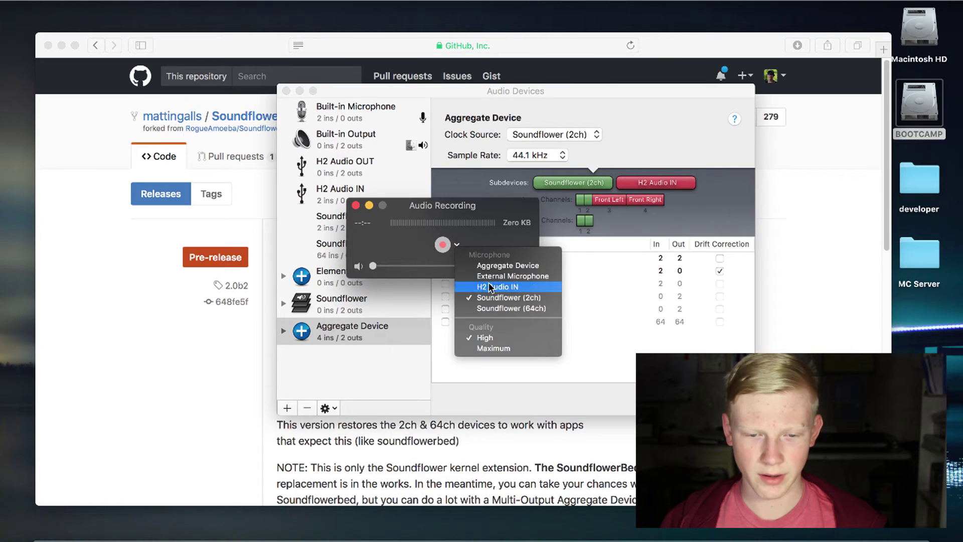
left_click(494, 267)
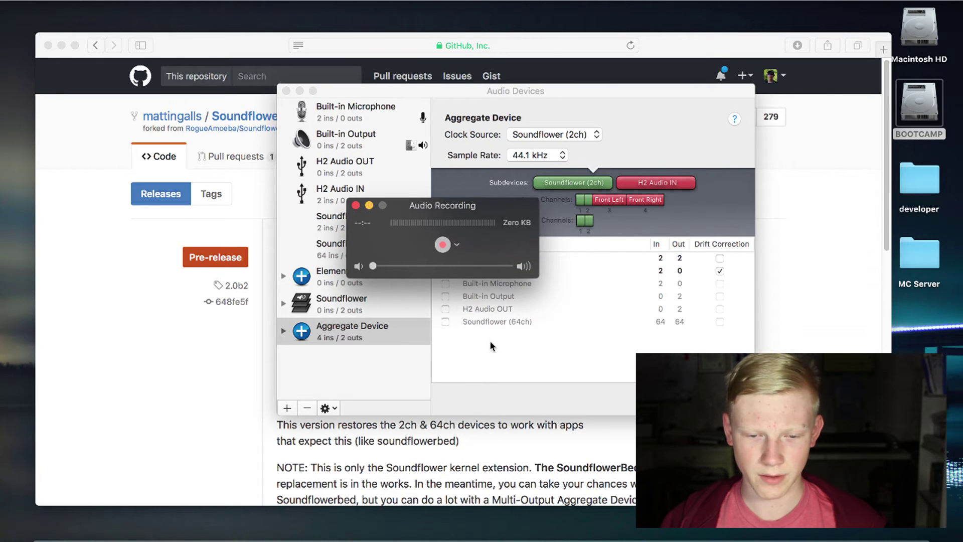
left_click(397, 338)
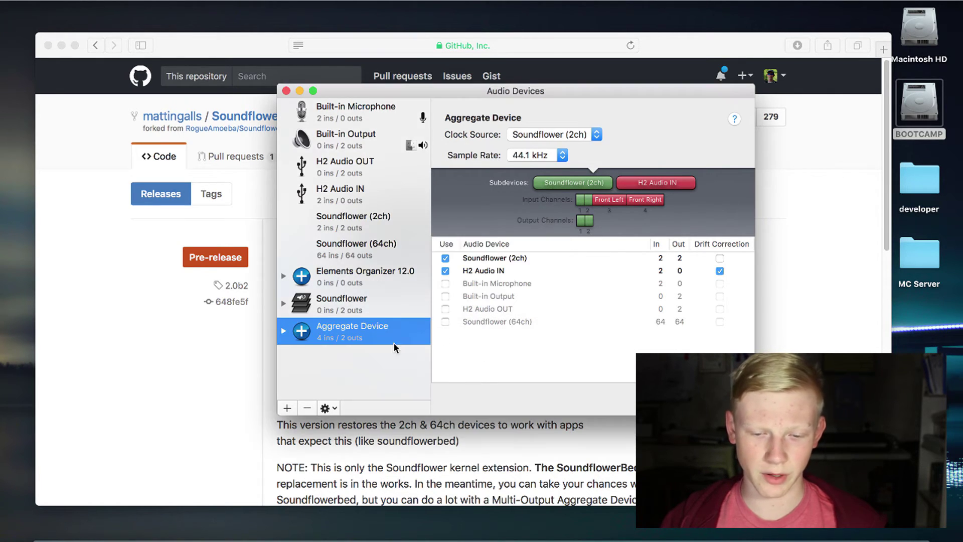
key("super+Tab")
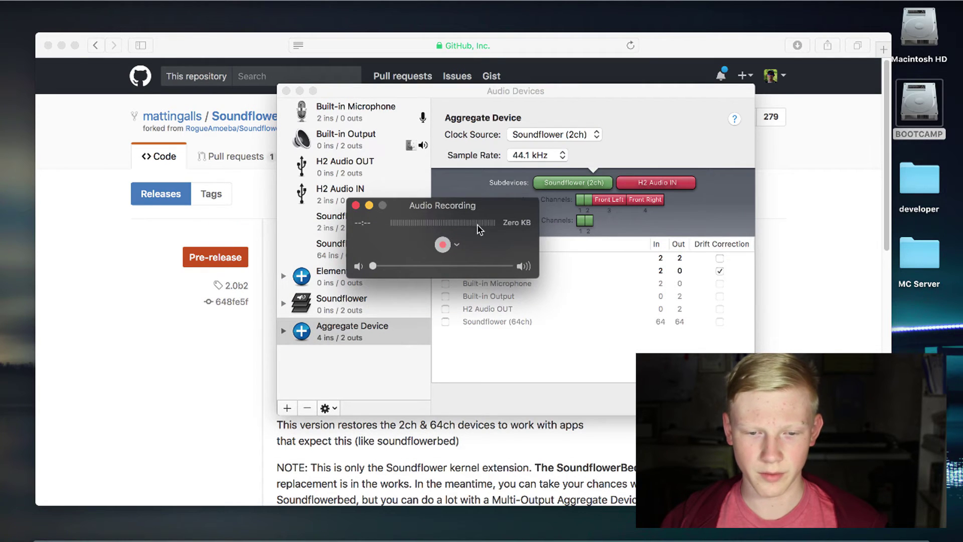
left_click_drag(479, 229, 490, 224)
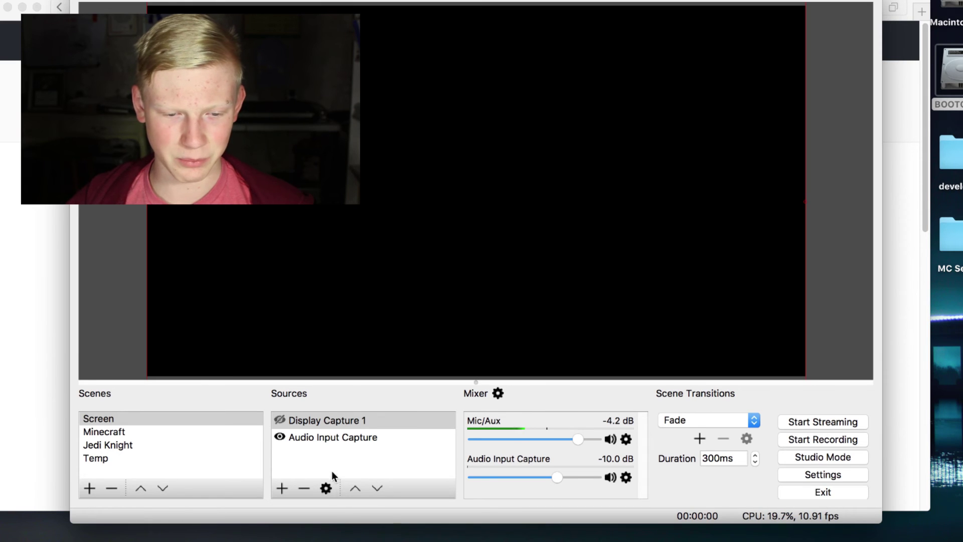
left_click(326, 421)
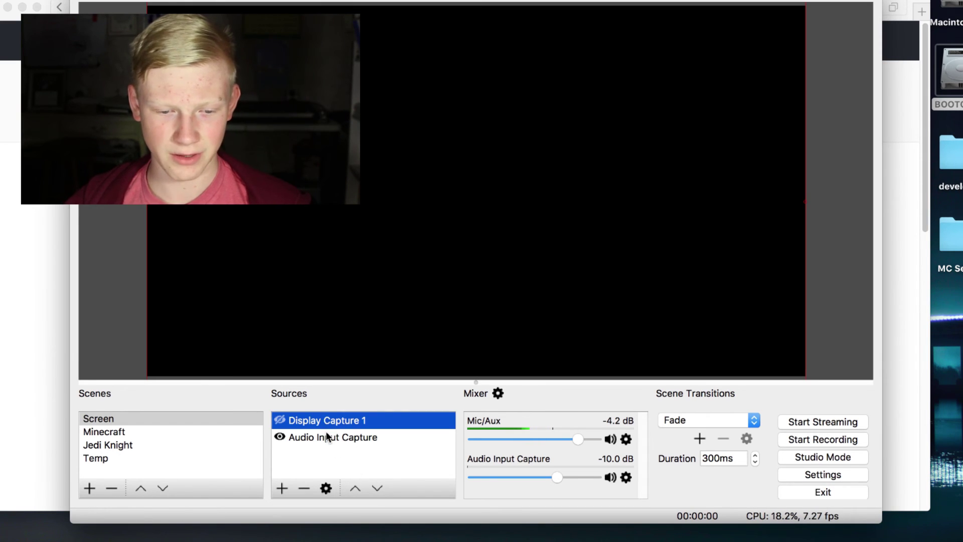
left_click(327, 439)
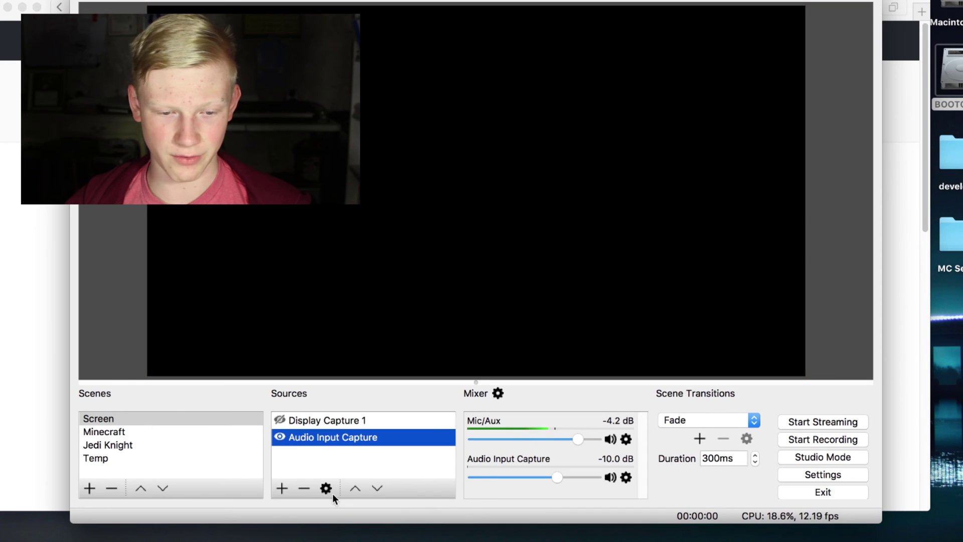
left_click(281, 488)
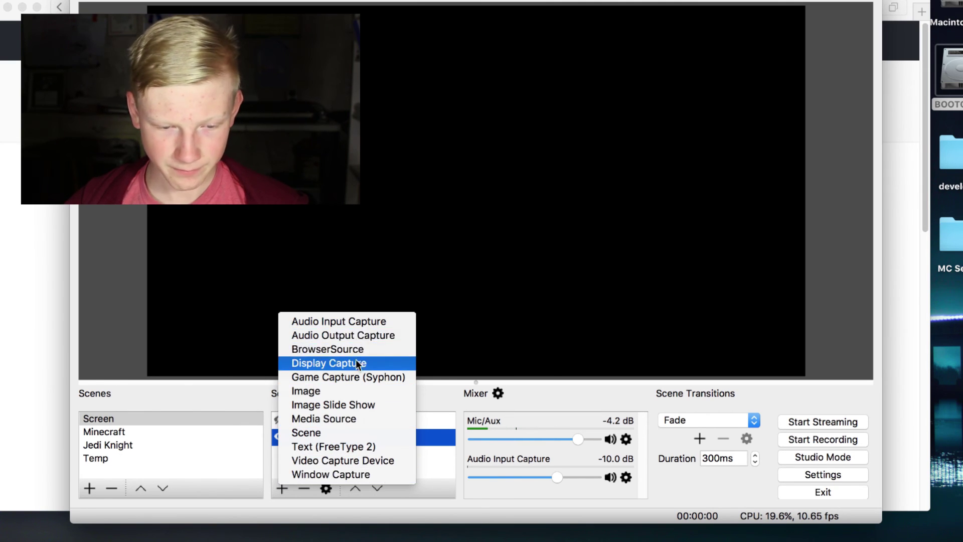
left_click(212, 392)
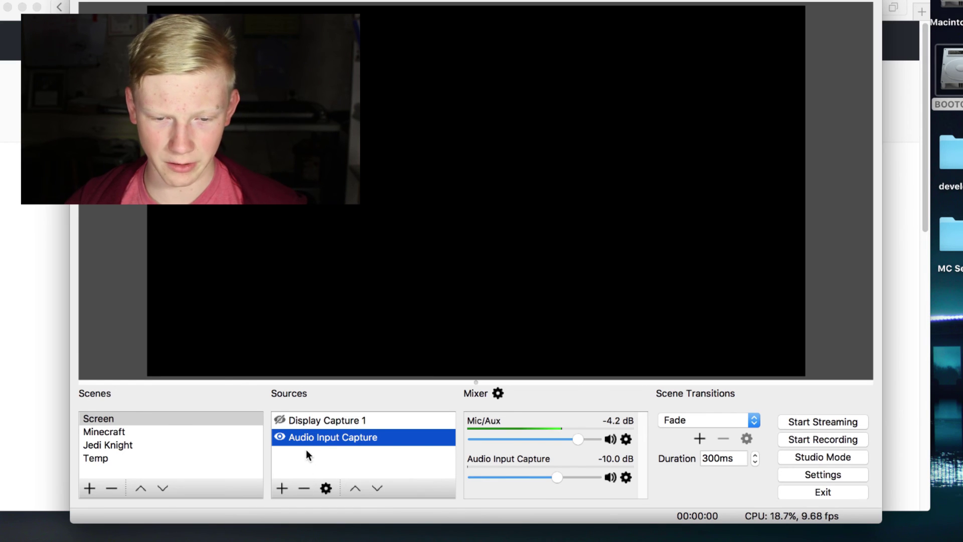
left_click(282, 488)
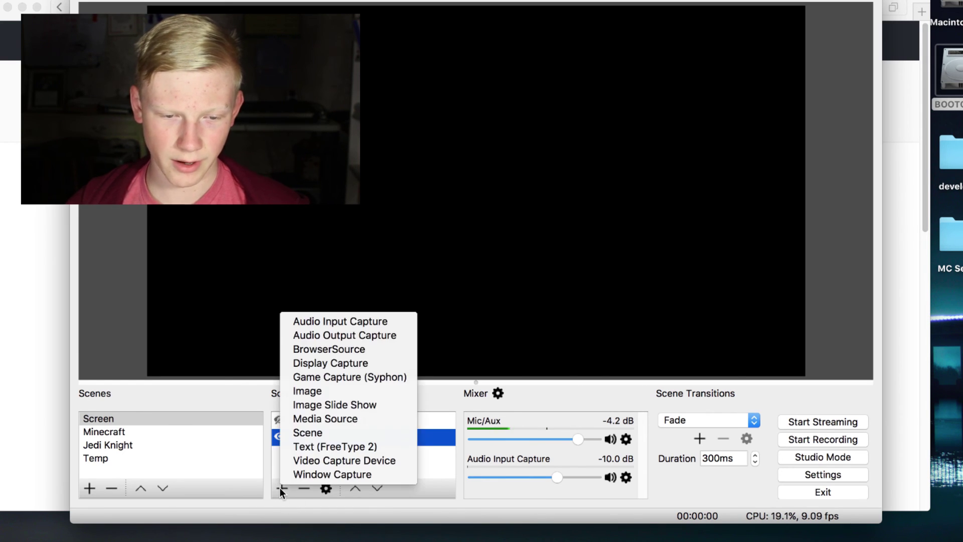
Add Audio Input Capture 1 to the Screen scene with Soundflower (2ch) as its device
left_click(321, 323)
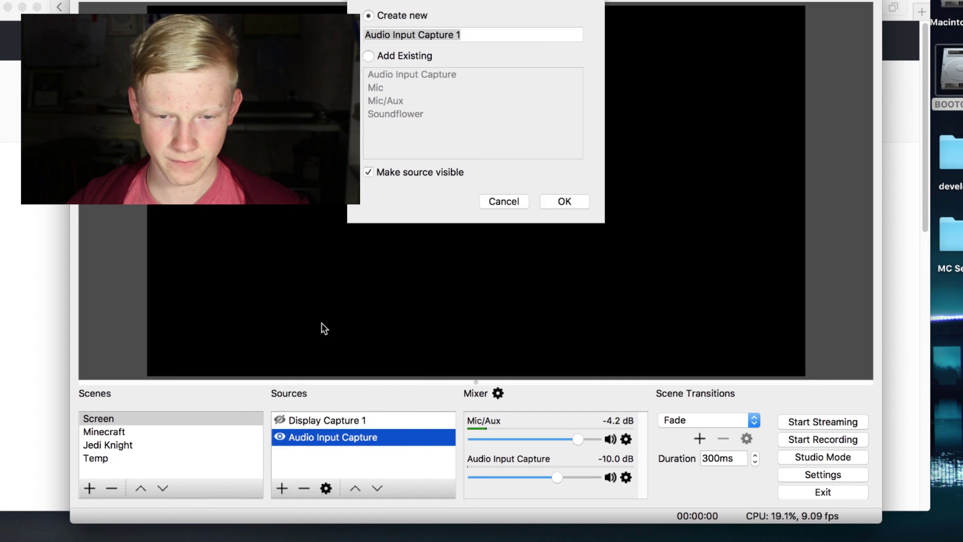
left_click(569, 200)
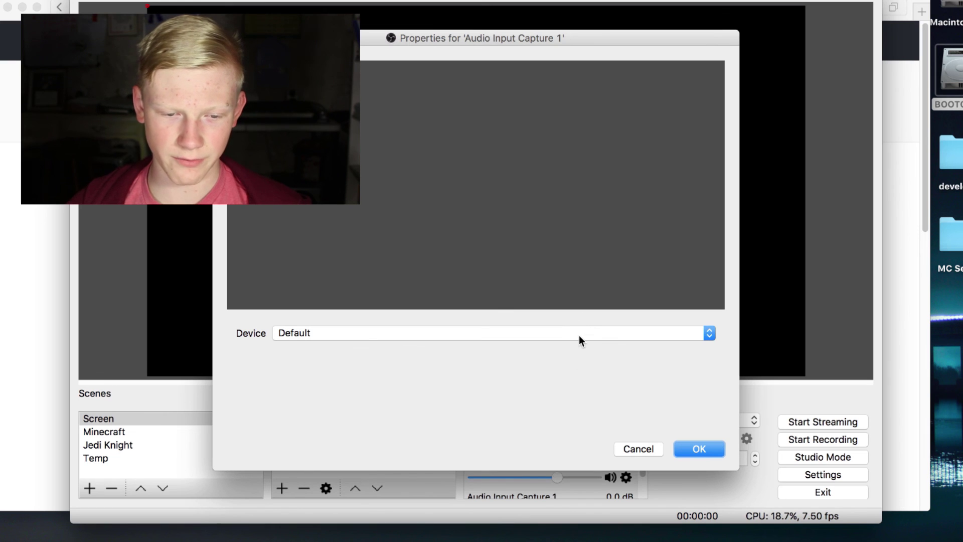
left_click(578, 335)
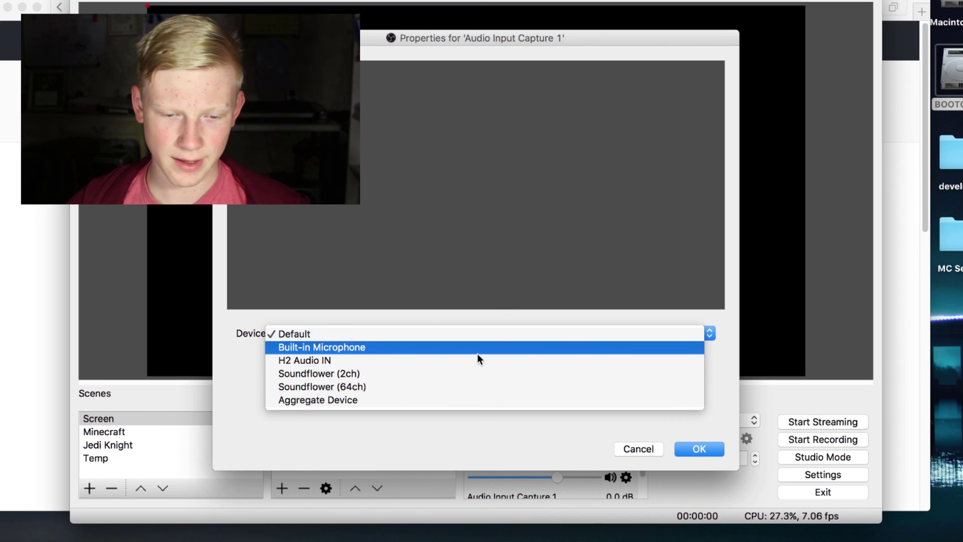
left_click(474, 400)
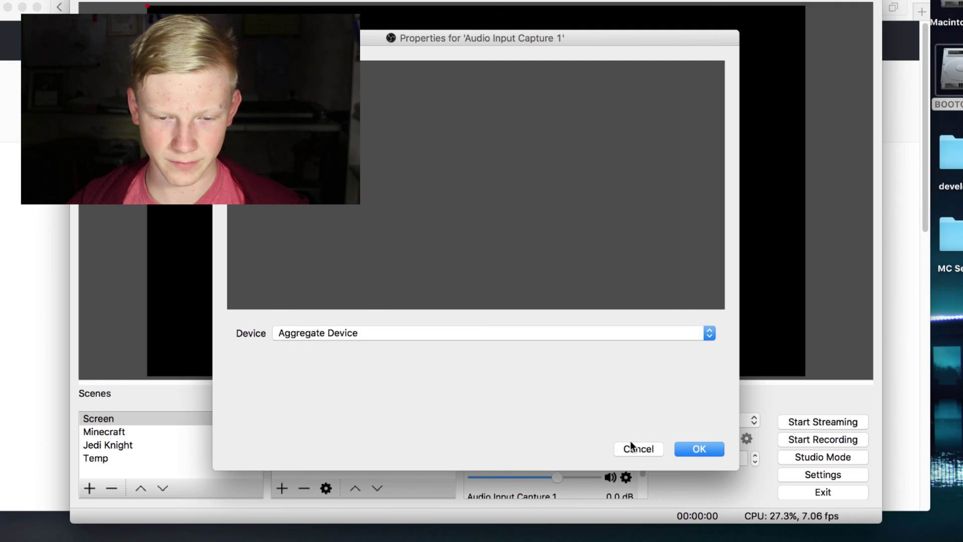
left_click(498, 331)
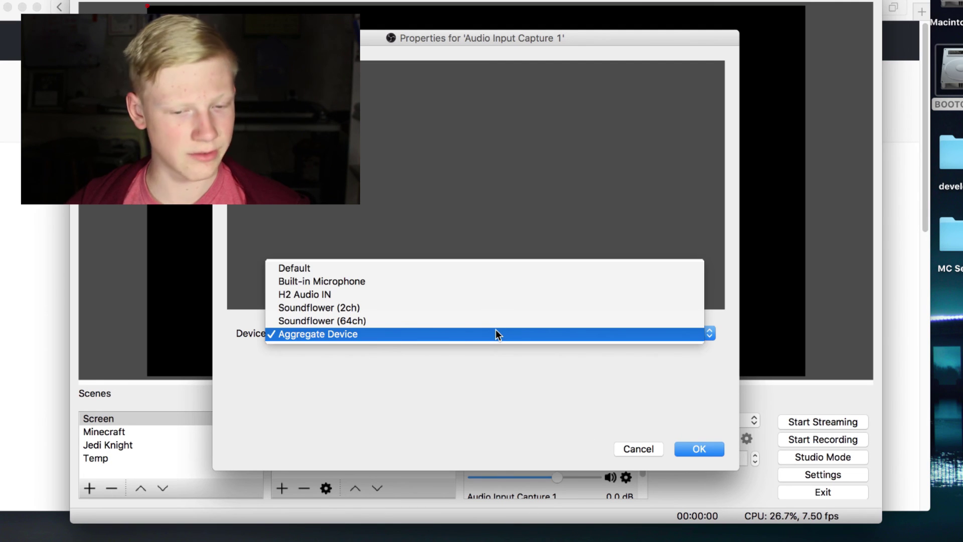
left_click(496, 308)
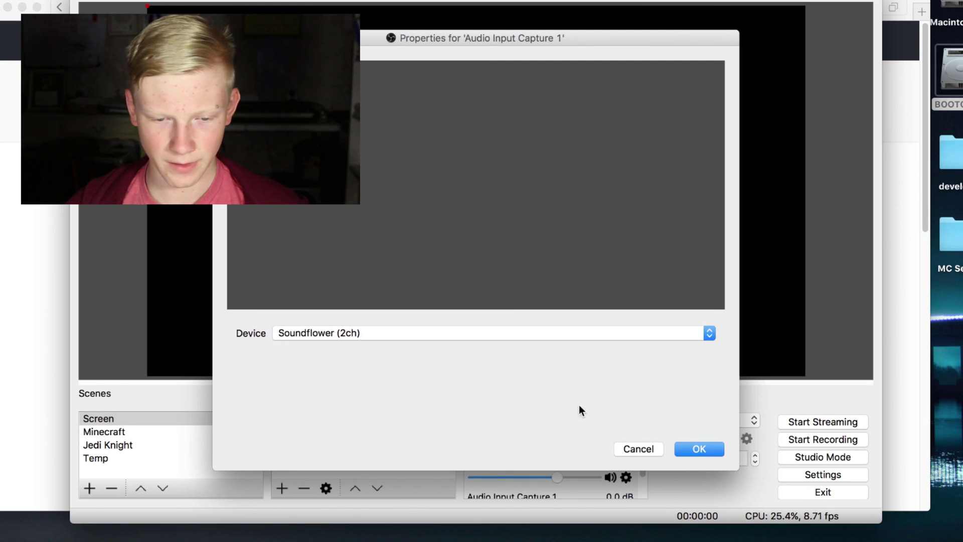
left_click(717, 446)
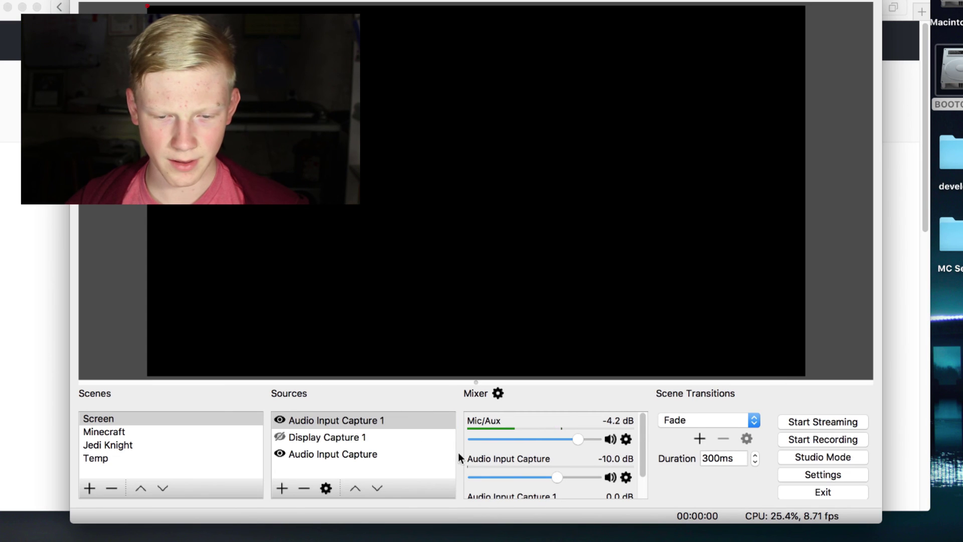
Begin renaming Audio Input Capture 1 to 'Computer audio' by erasing its old name
scroll(520, 450, "down", 5)
scroll(519, 449, "up", 6)
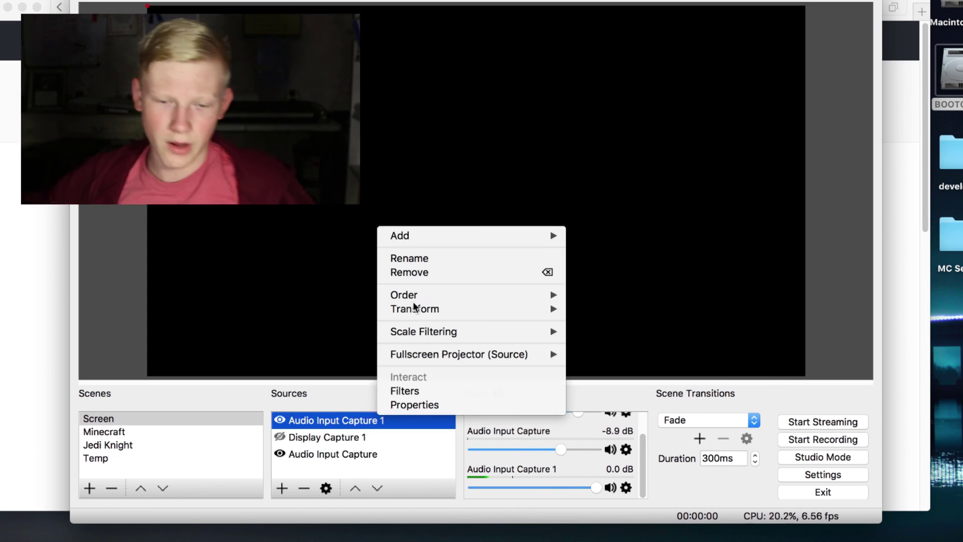
right_click(378, 421)
left_click(409, 258)
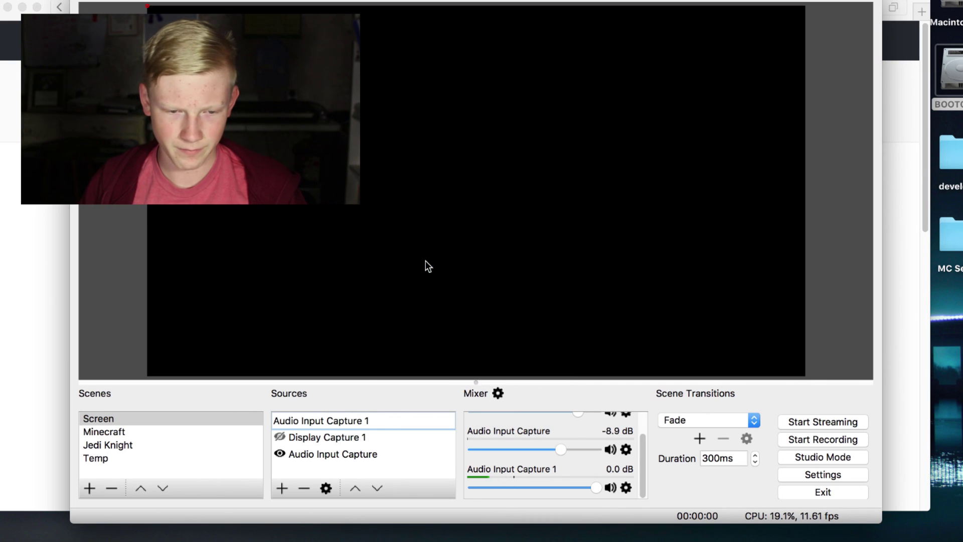
key("BackSpace")
key("BackSpace")
key("BackSpace")
key("BackSpace")
key("BackSpace")
key("BackSpace")
key("BackSpace")
key("BackSpace")
key("BackSpace")
key("BackSpace")
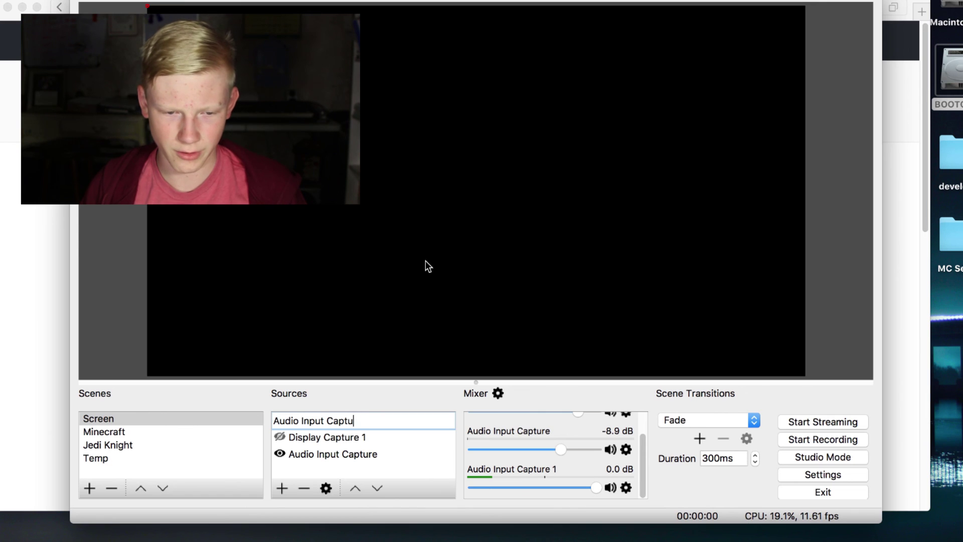